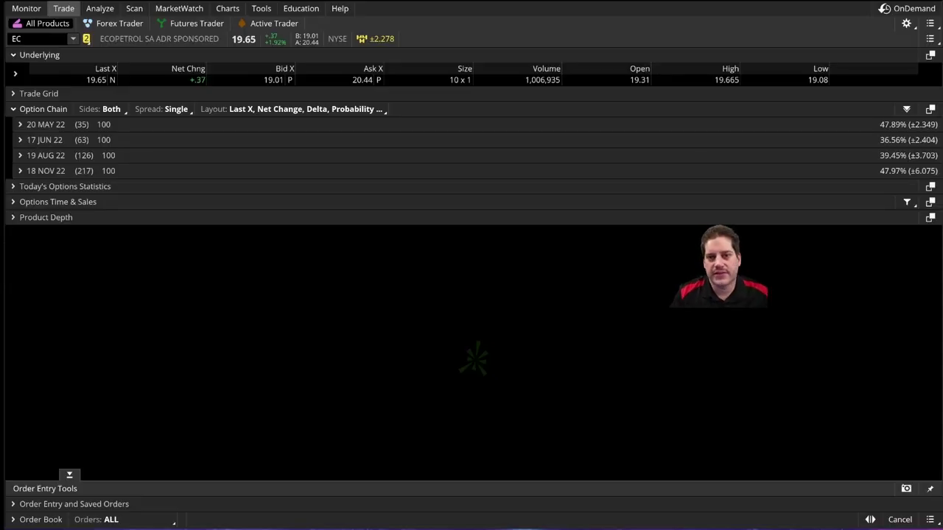
Open the Option Hacker scan and add a Stock filter on Last price to the all-of-the-following conditions
{"action": "left_click", "coordinate": [133, 8]}
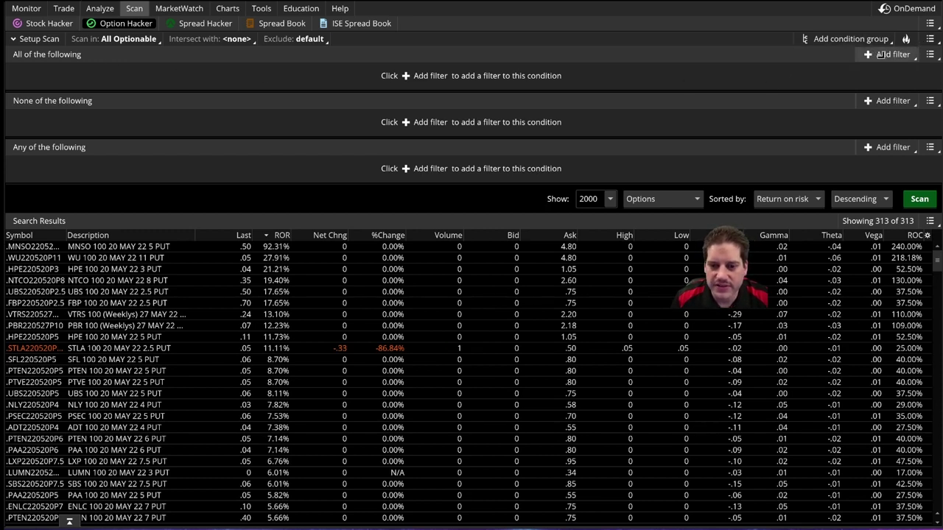
{"action": "left_click", "coordinate": [871, 55]}
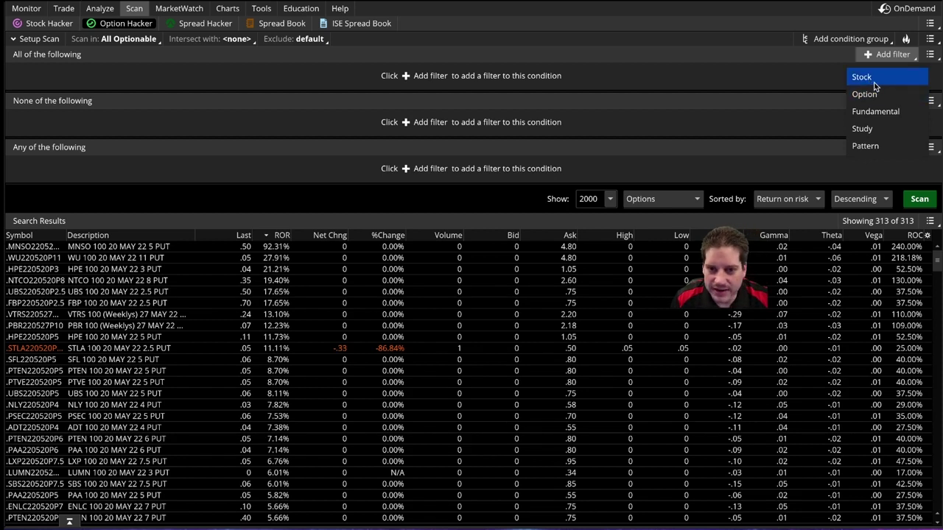
{"action": "left_click", "coordinate": [869, 78]}
{"action": "left_click", "coordinate": [138, 78]}
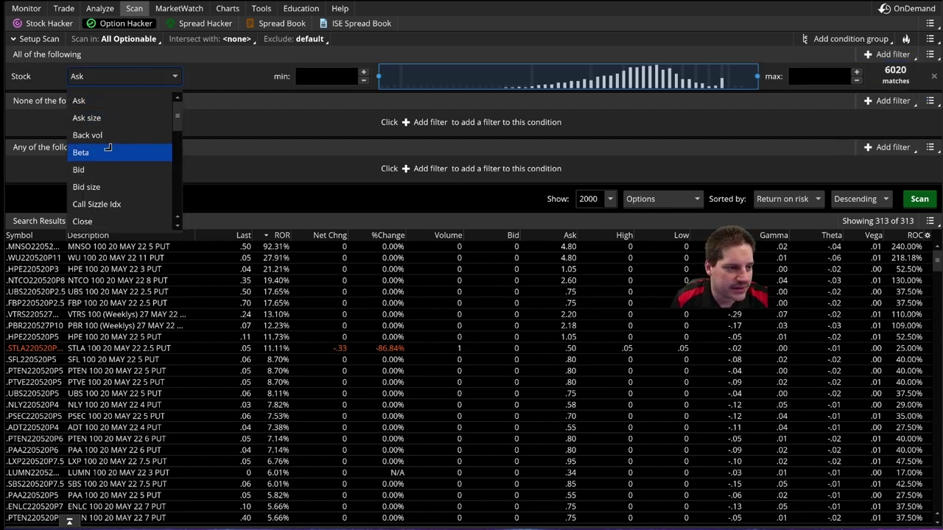
{"action": "scroll", "coordinate": [108, 148], "scroll_direction": "down", "scroll_amount": 8}
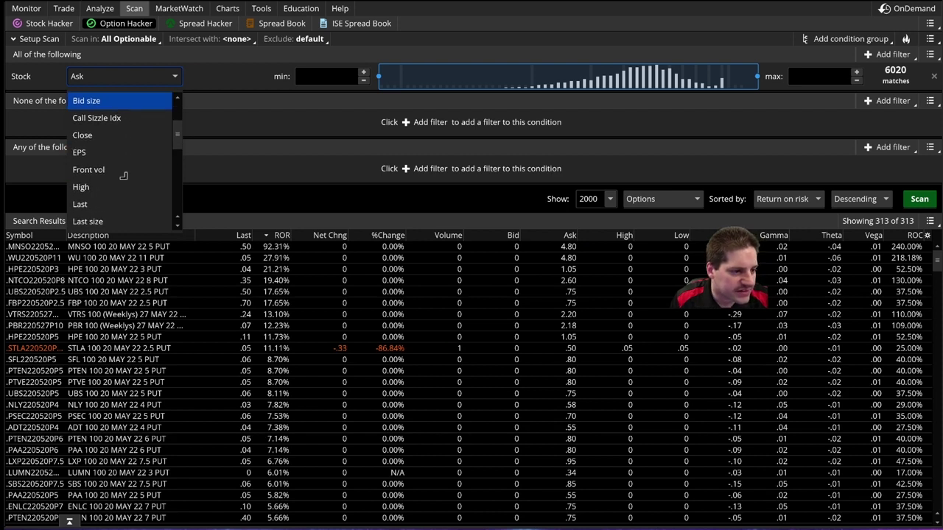
{"action": "left_click", "coordinate": [102, 154]}
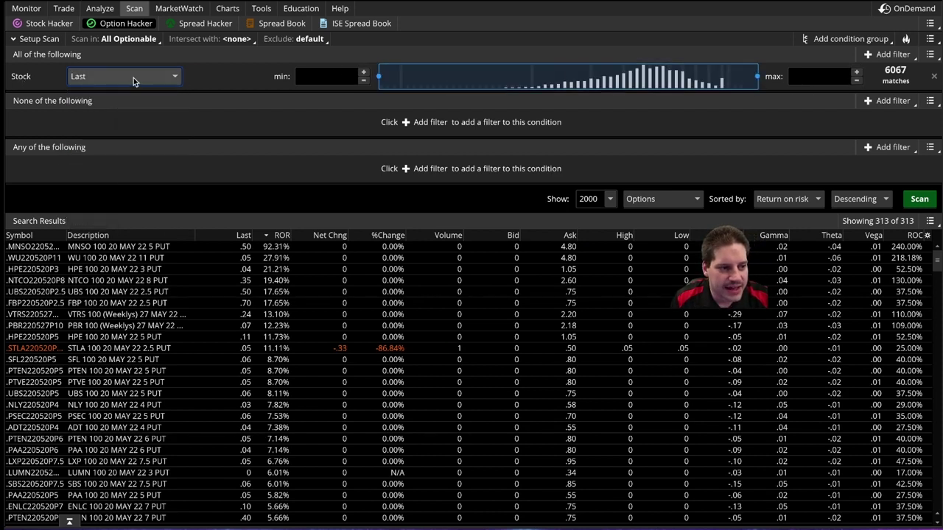
Limit the Last price filter to a maximum of 20.00 and a minimum of 5.00
{"action": "left_click", "coordinate": [813, 76]}
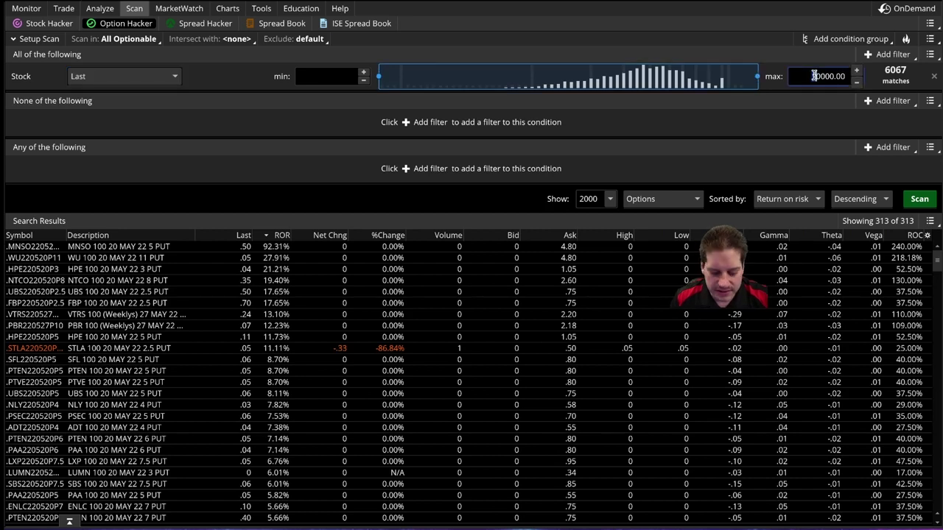
{"action": "double_click", "coordinate": [816, 76]}
{"action": "type", "text": "20"}
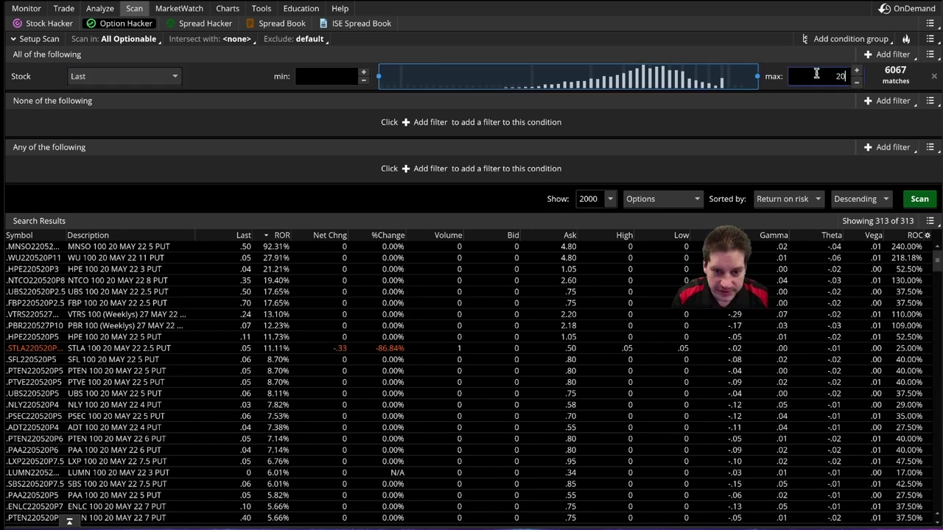
{"action": "left_click", "coordinate": [322, 76]}
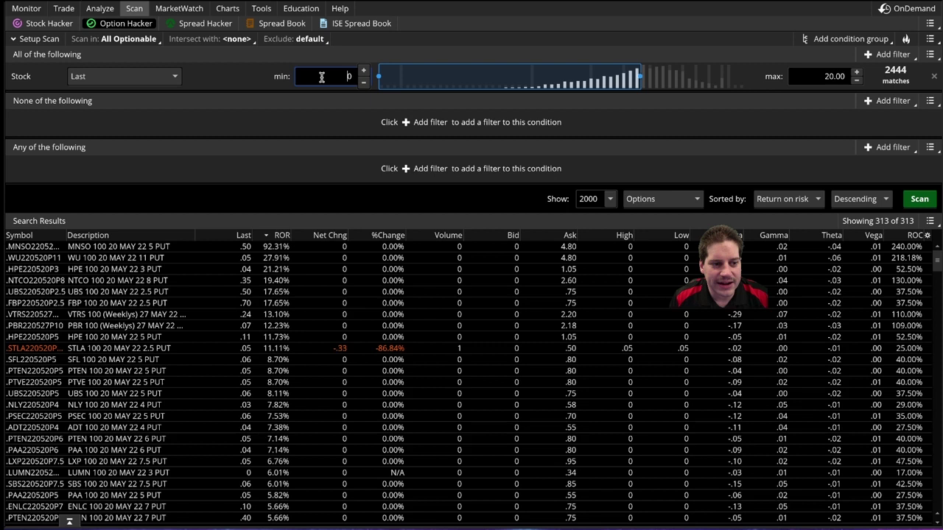
{"action": "left_click_drag", "start_coordinate": [324, 77], "coordinate": [361, 75]}
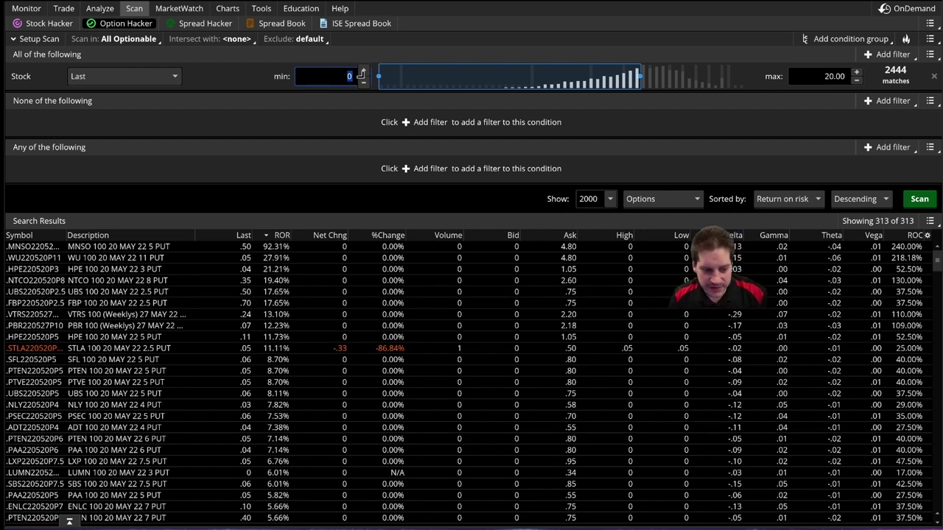
{"action": "key", "text": "Return"}
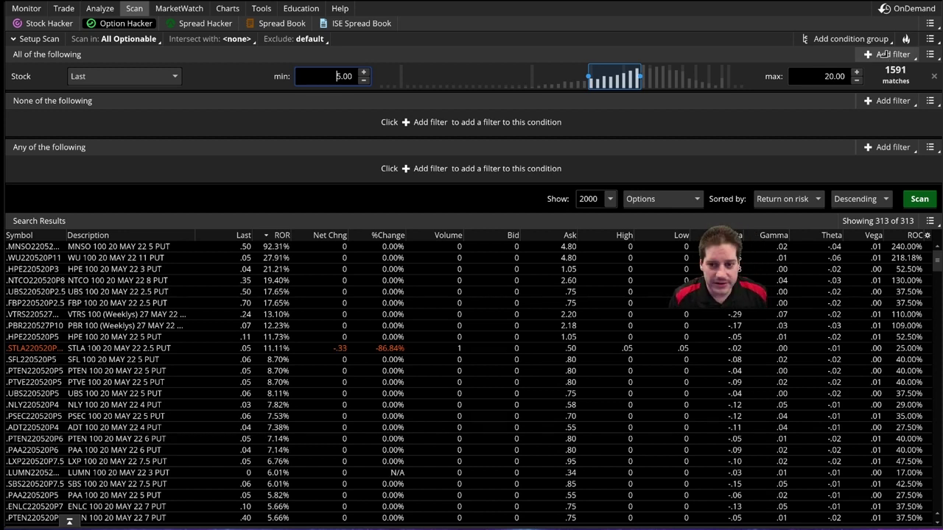
Add an Option filter on Days to exp to the all-of-the-following conditions
{"action": "left_click", "coordinate": [883, 55]}
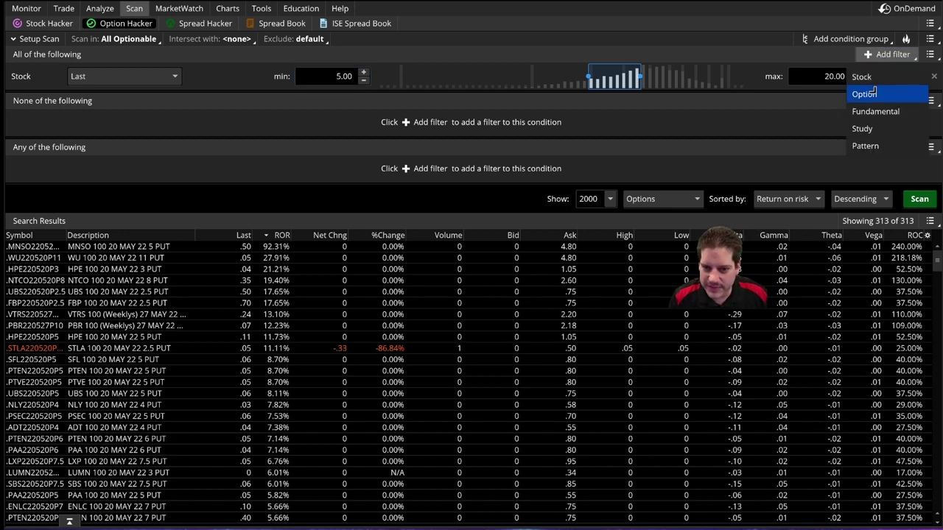
{"action": "left_click", "coordinate": [875, 91]}
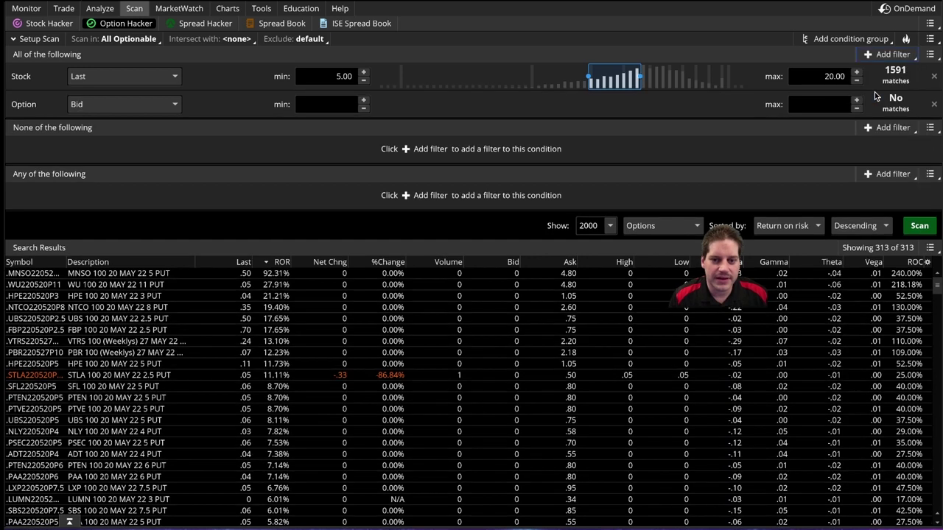
{"action": "left_click", "coordinate": [162, 109]}
{"action": "scroll", "coordinate": [126, 182], "scroll_direction": "down", "scroll_amount": 3}
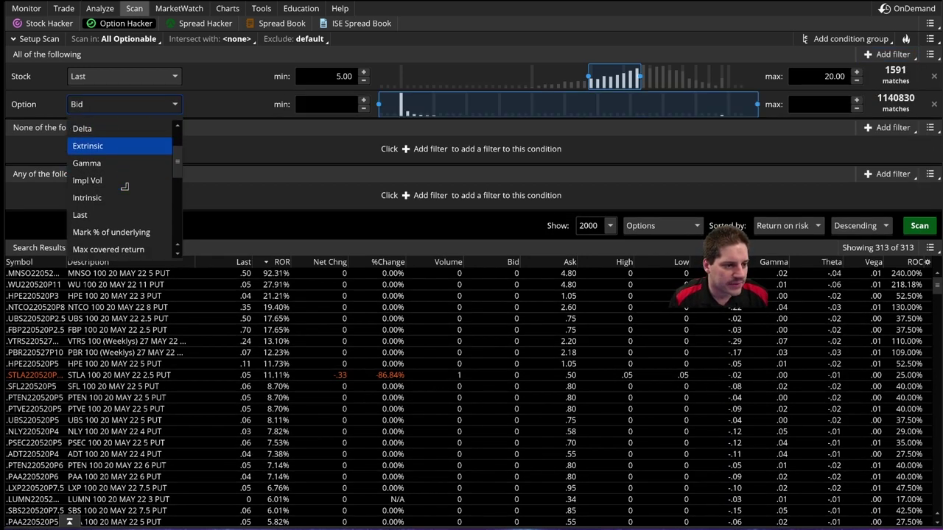
{"action": "scroll", "coordinate": [125, 186], "scroll_direction": "up", "scroll_amount": 3}
{"action": "left_click", "coordinate": [114, 163]}
Set the Days to exp filter to a minimum of 30 and a maximum of 45
{"action": "left_click", "coordinate": [327, 104]}
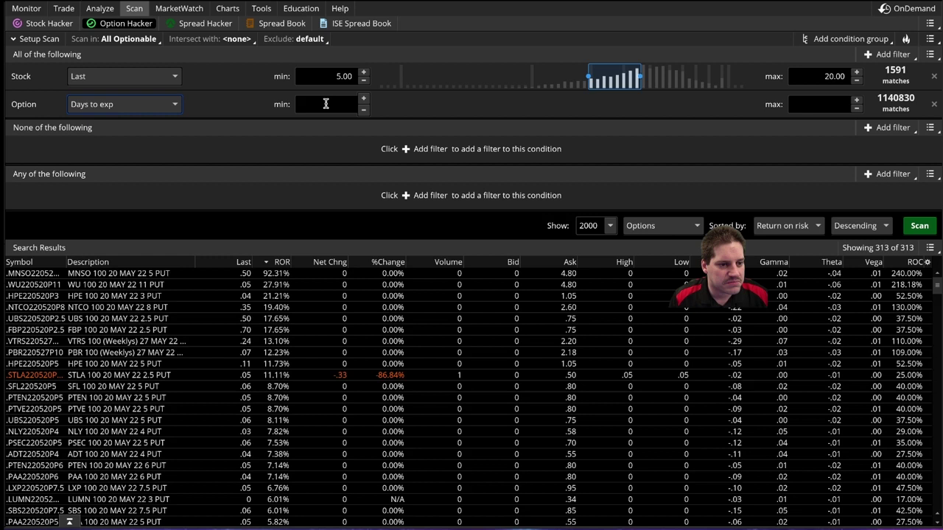
{"action": "type", "text": "0"}
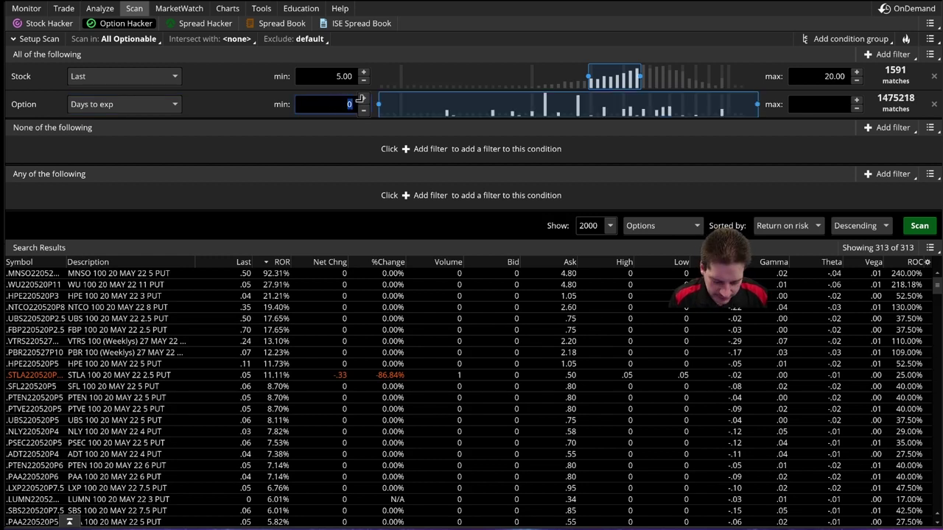
{"action": "left_click", "coordinate": [808, 104]}
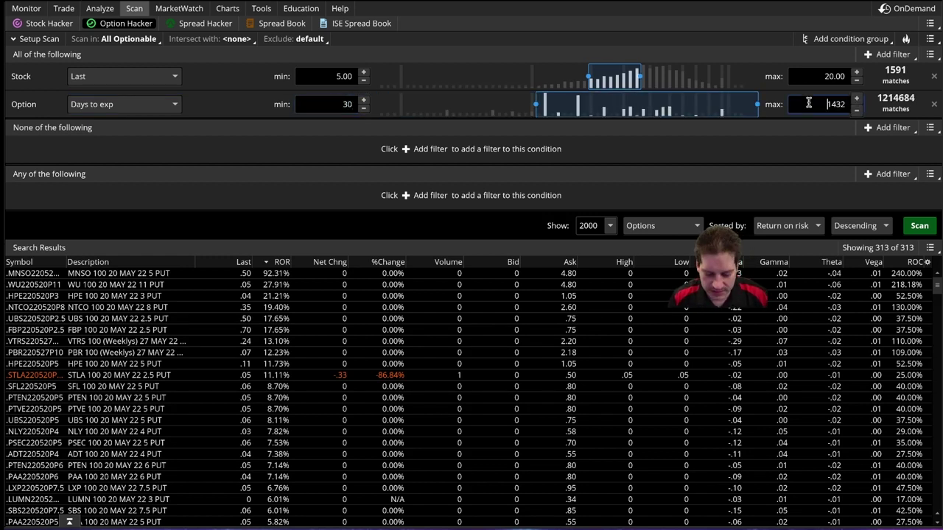
{"action": "double_click", "coordinate": [841, 104]}
{"action": "key", "text": "BackSpace"}
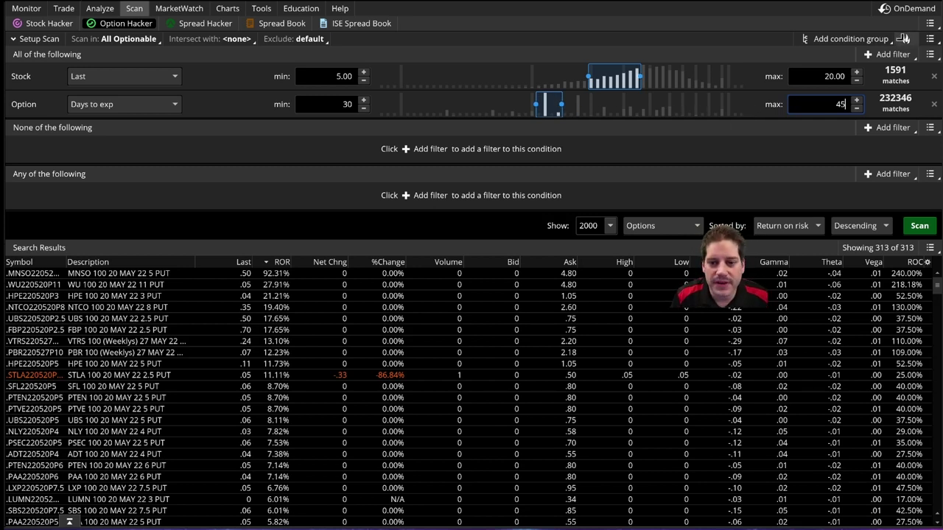
Add an Option filter on Return on risk with a minimum of 1%
{"action": "left_click", "coordinate": [874, 55]}
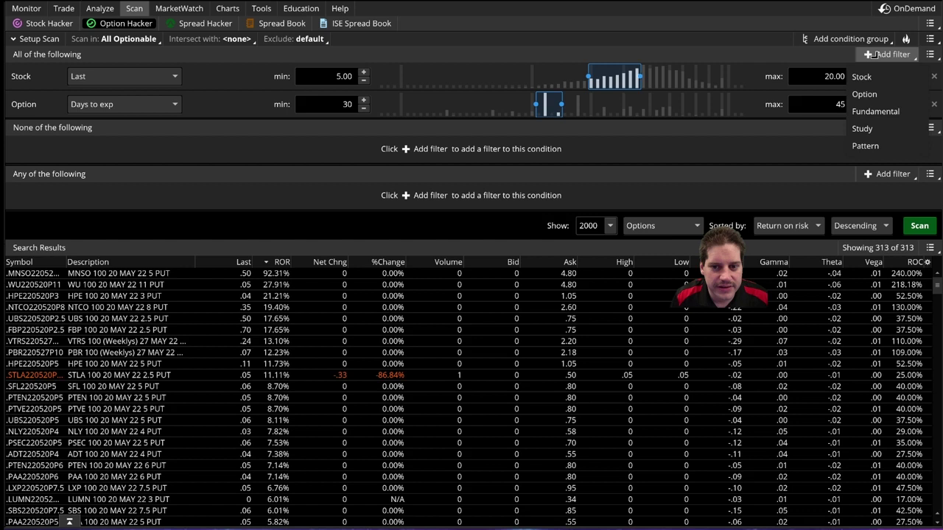
{"action": "left_click", "coordinate": [865, 93]}
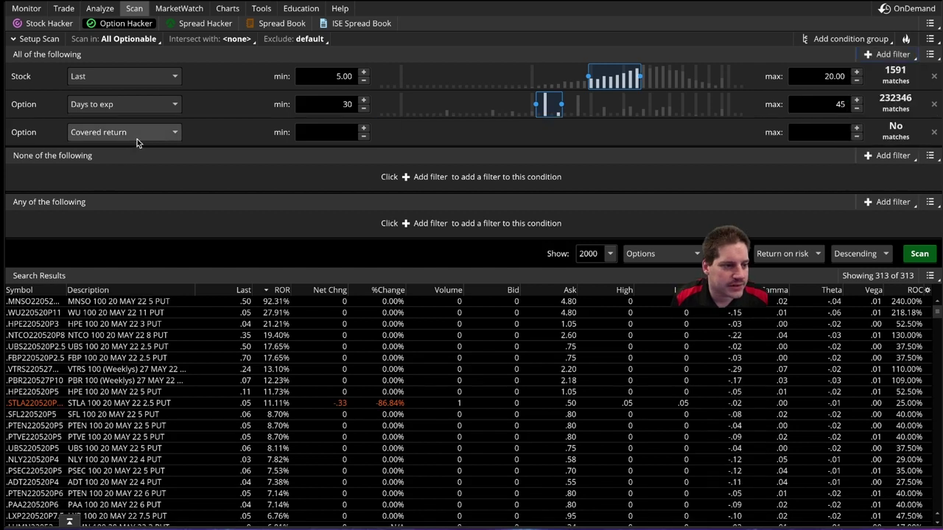
{"action": "left_click", "coordinate": [176, 139]}
{"action": "scroll", "coordinate": [126, 194], "scroll_direction": "down", "scroll_amount": 5}
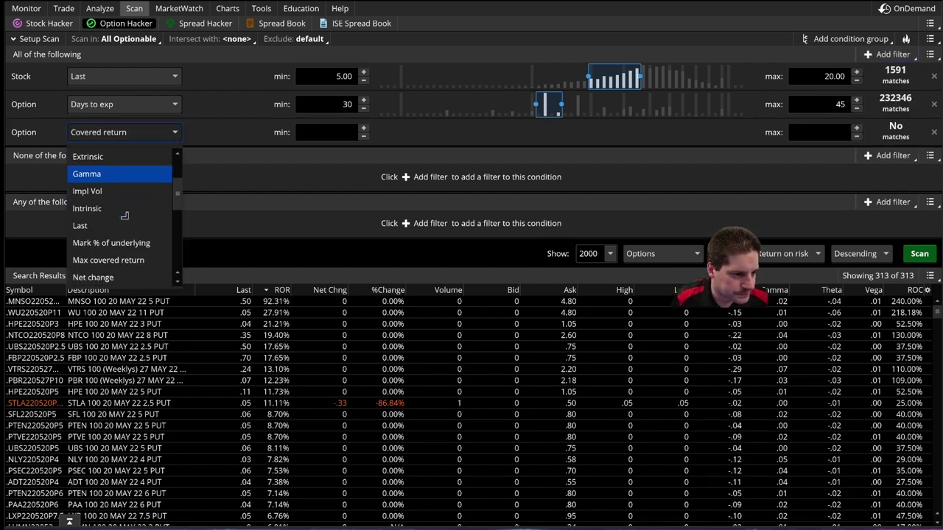
{"action": "scroll", "coordinate": [123, 225], "scroll_direction": "down", "scroll_amount": 4}
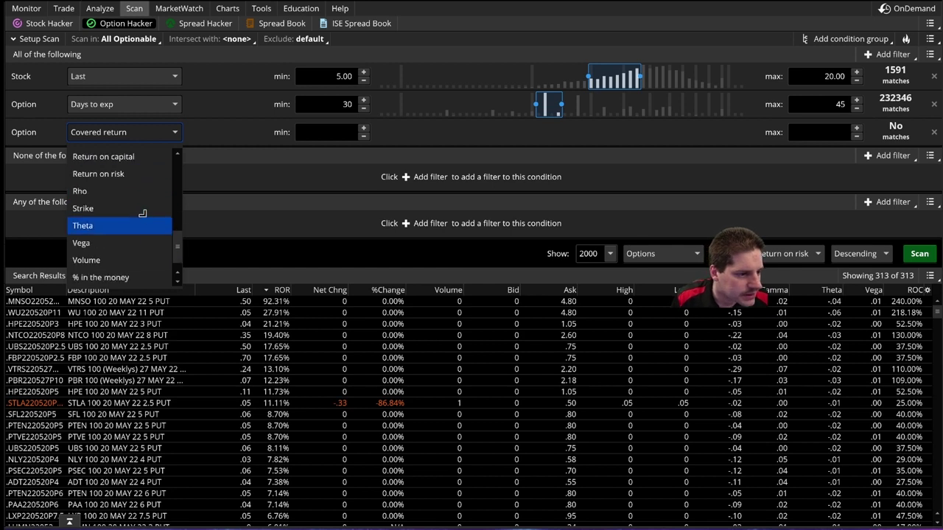
{"action": "scroll", "coordinate": [129, 205], "scroll_direction": "up", "scroll_amount": 1}
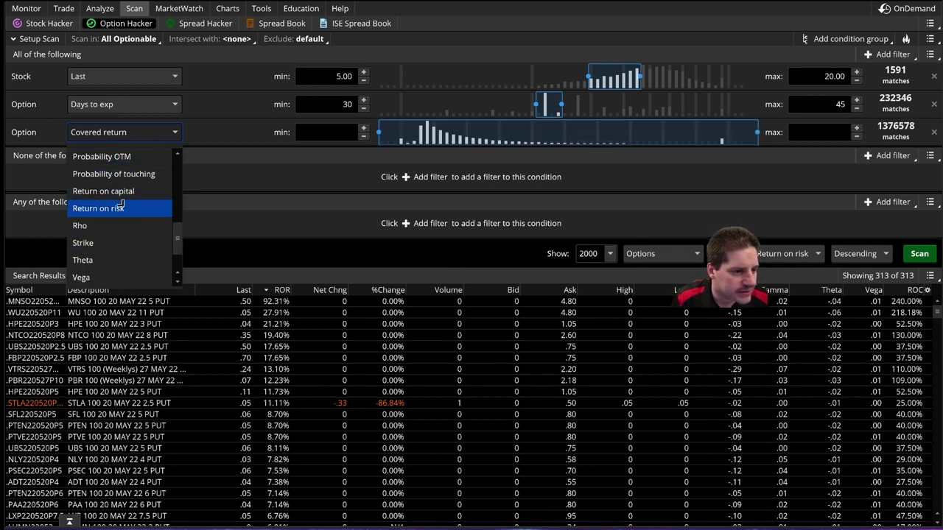
{"action": "left_click", "coordinate": [129, 208]}
{"action": "left_click", "coordinate": [337, 133]}
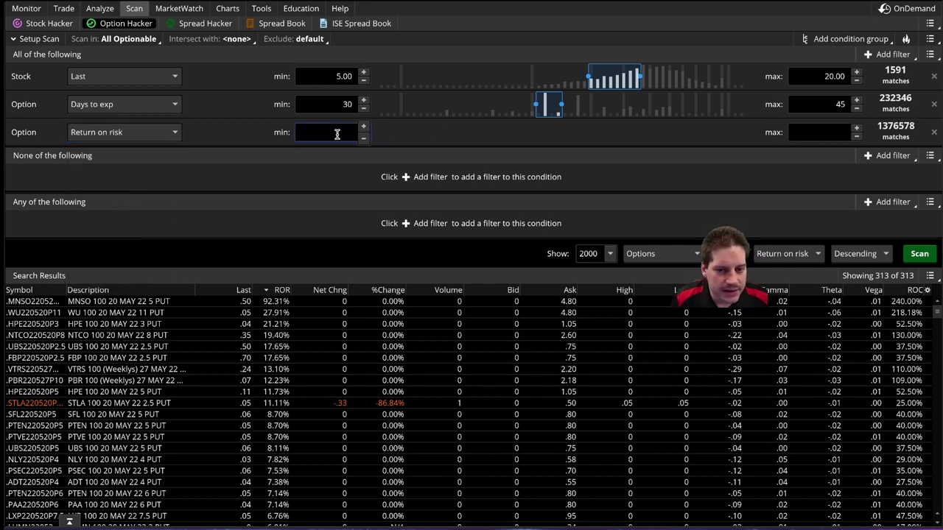
{"action": "type", "text": "1"}
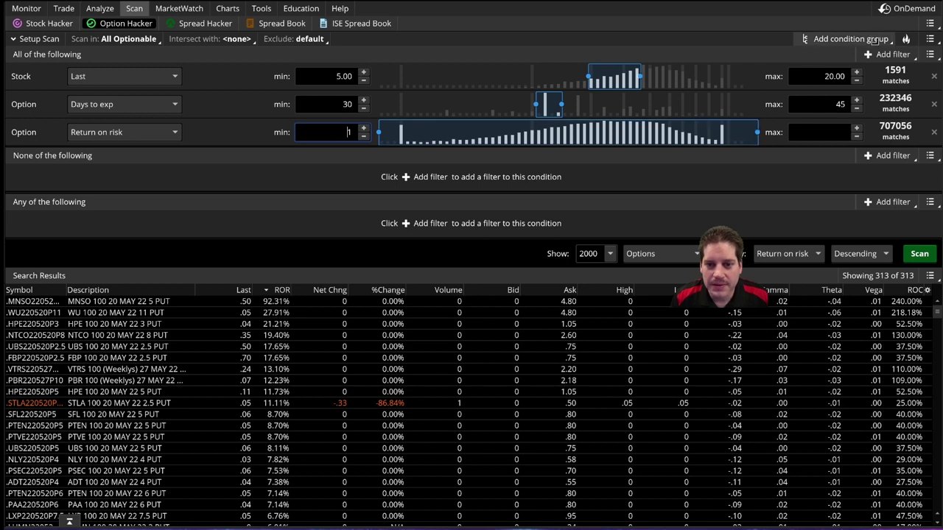
Add an Option filter on Open interest with a minimum of 1
{"action": "left_click", "coordinate": [887, 55]}
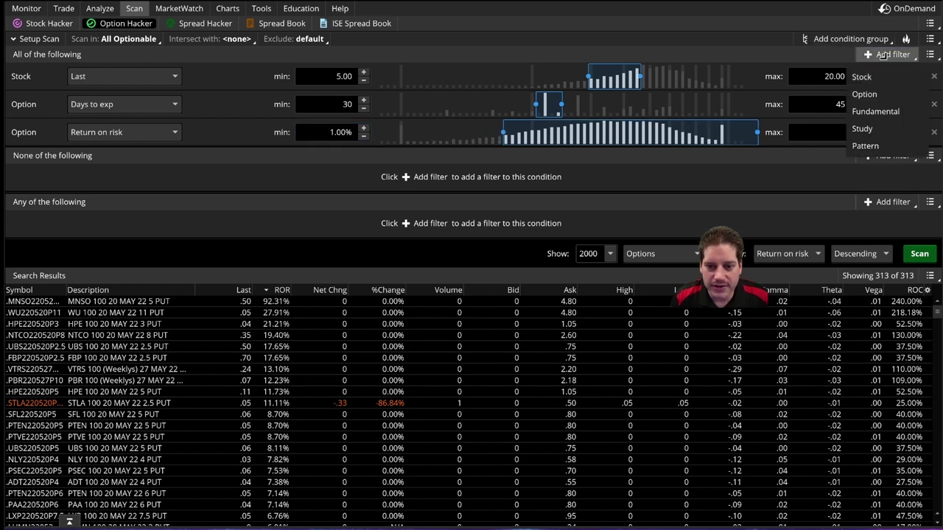
{"action": "left_click", "coordinate": [875, 93]}
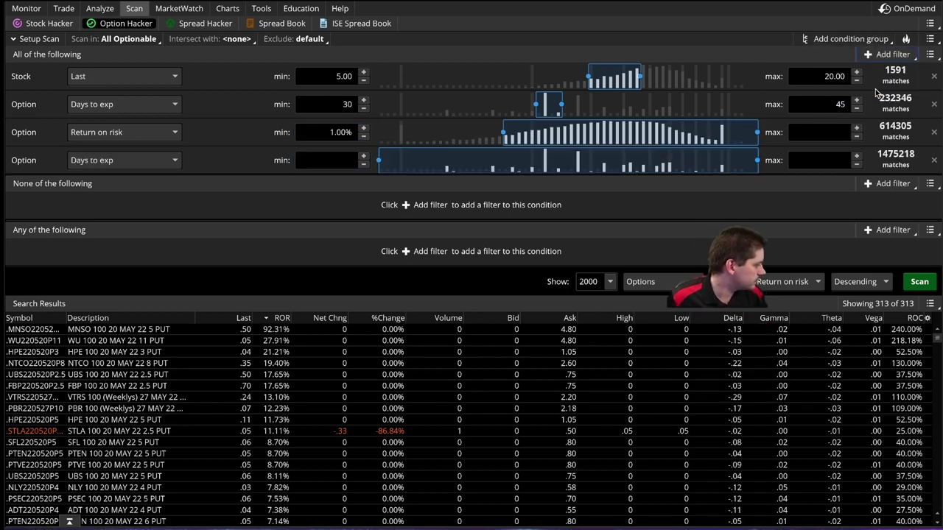
{"action": "left_click", "coordinate": [127, 161]}
{"action": "scroll", "coordinate": [129, 221], "scroll_direction": "down", "scroll_amount": 2}
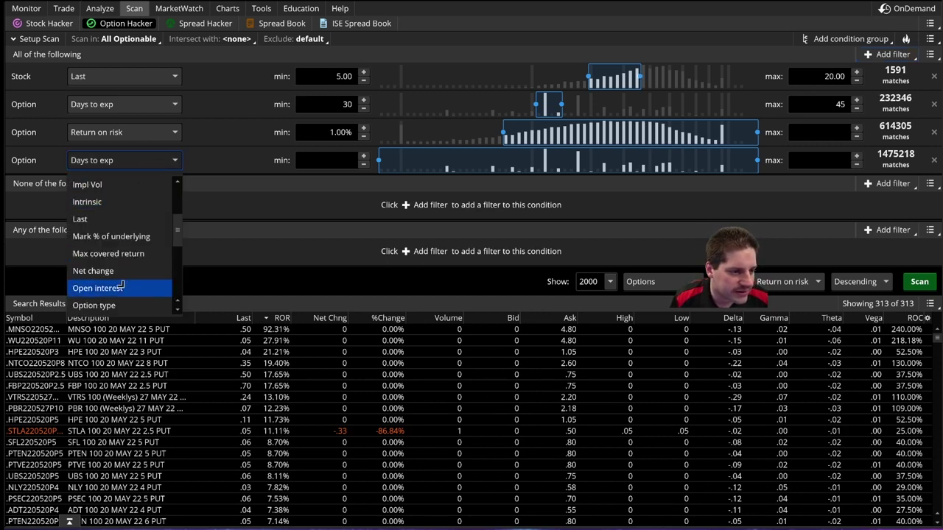
{"action": "left_click", "coordinate": [122, 287]}
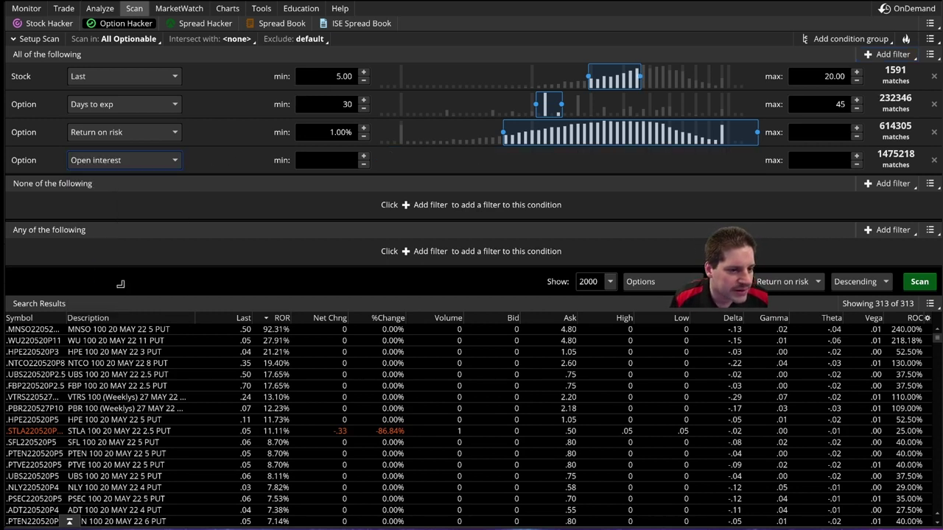
{"action": "left_click", "coordinate": [363, 155]}
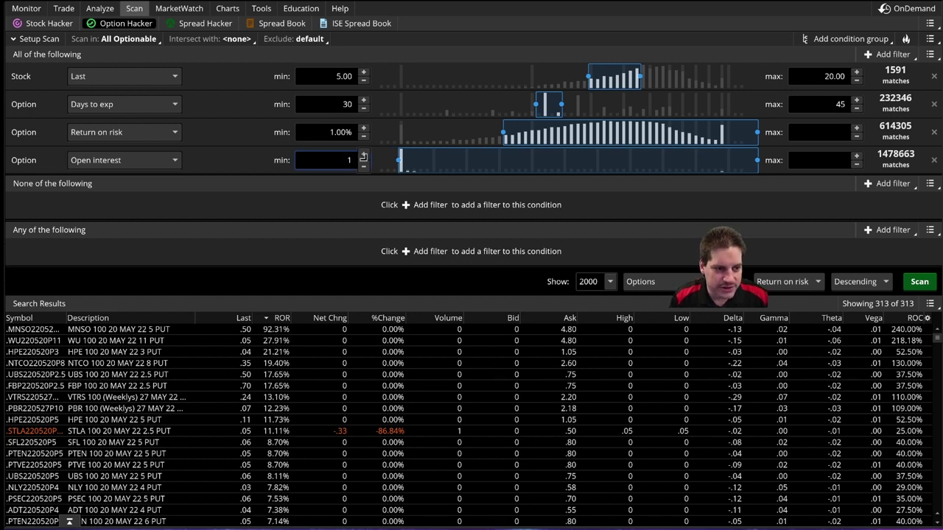
{"action": "left_click", "coordinate": [801, 159]}
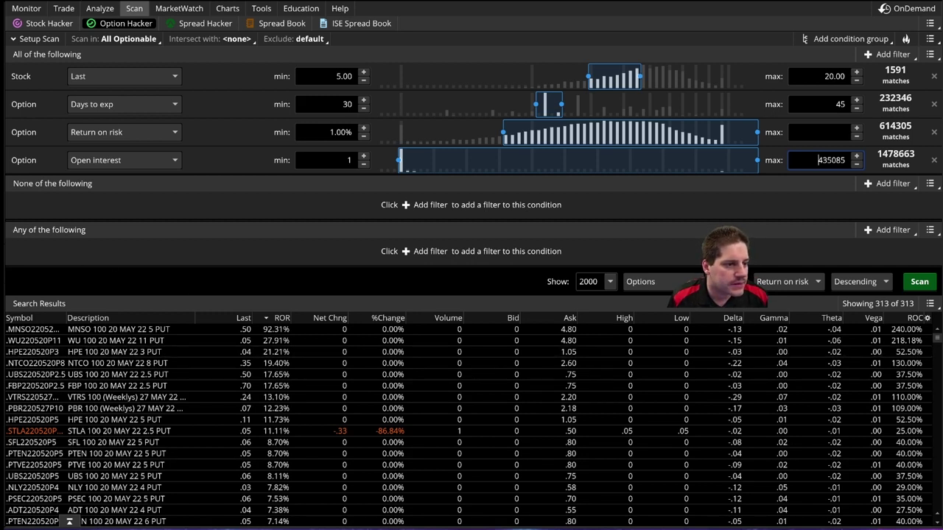
Add a Stock filter on Market cap, $M to the all-of-the-following conditions
{"action": "left_click", "coordinate": [887, 54]}
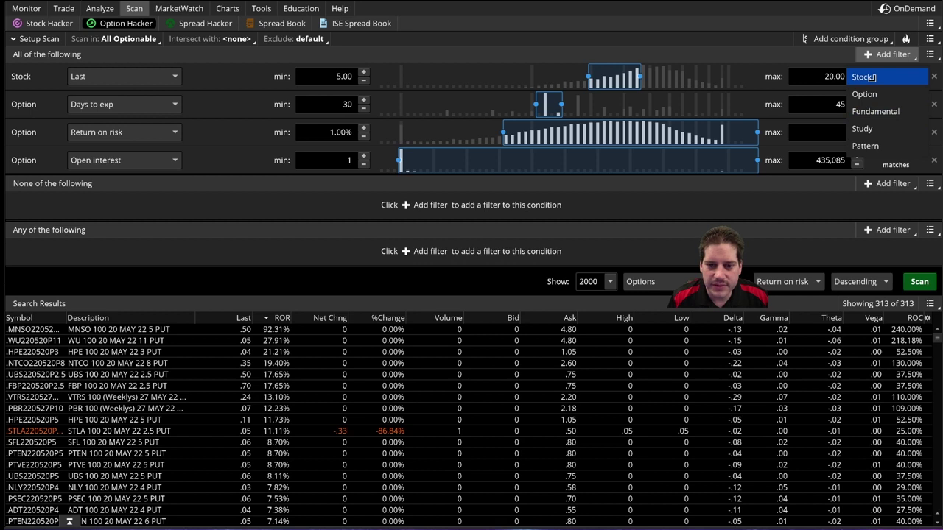
{"action": "left_click", "coordinate": [868, 76]}
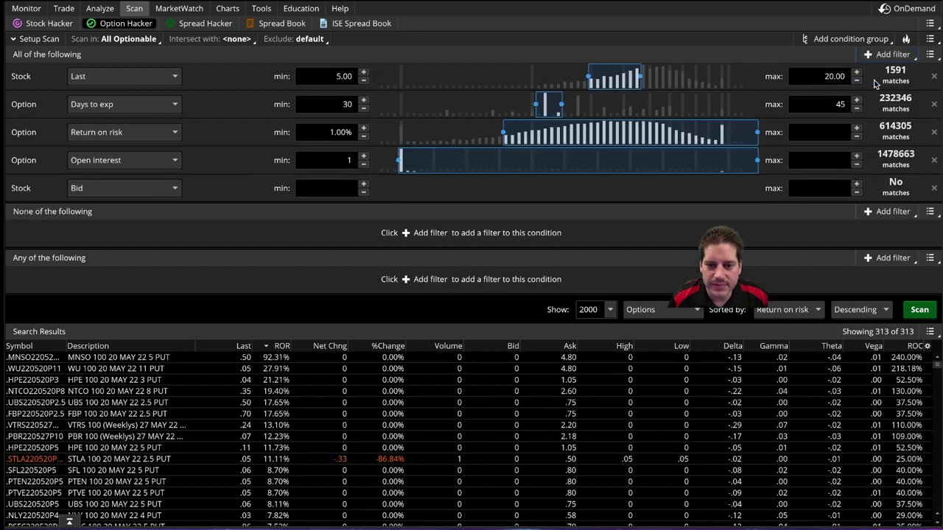
{"action": "left_click", "coordinate": [127, 190]}
{"action": "scroll", "coordinate": [122, 300], "scroll_direction": "up", "scroll_amount": 4}
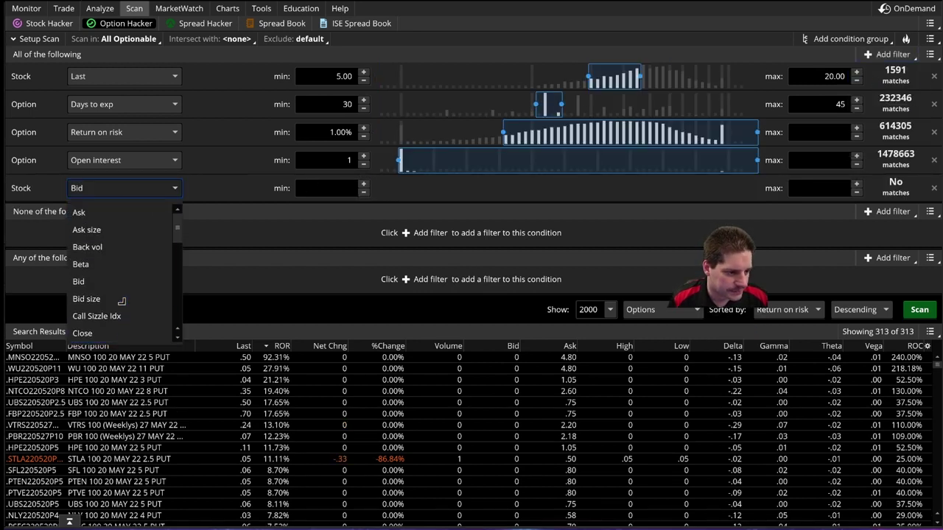
{"action": "scroll", "coordinate": [121, 301], "scroll_direction": "down", "scroll_amount": 10}
{"action": "scroll", "coordinate": [122, 301], "scroll_direction": "up", "scroll_amount": 4}
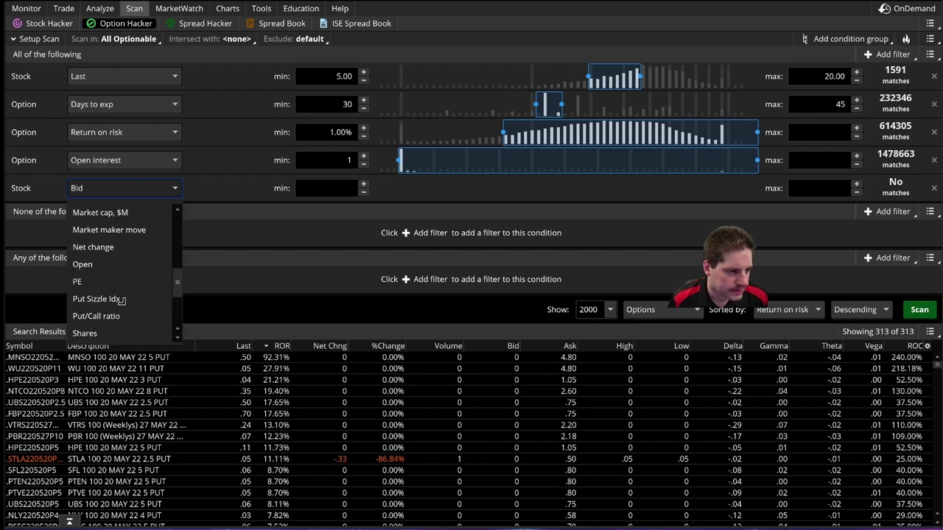
{"action": "scroll", "coordinate": [121, 300], "scroll_direction": "up", "scroll_amount": 1}
{"action": "left_click", "coordinate": [122, 230]}
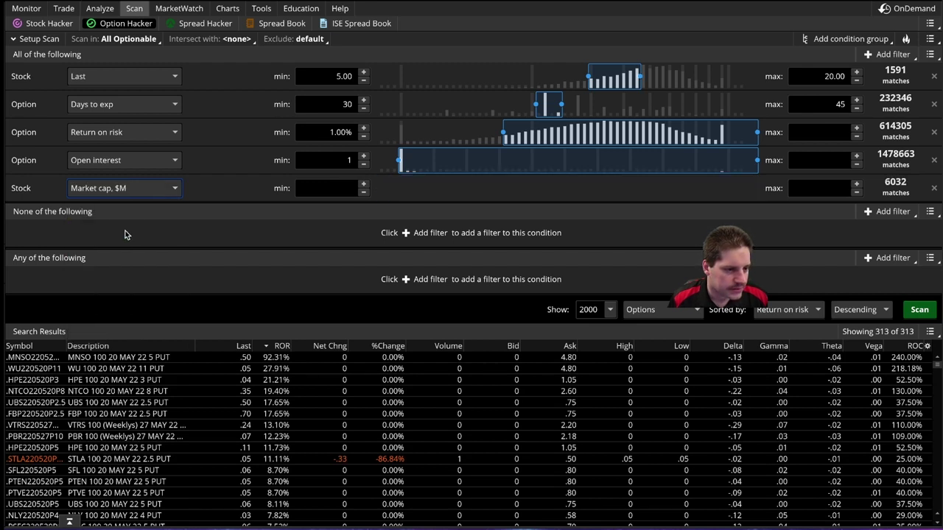
Set the Market cap, $M filter's minimum to 1000 and run the scan, accepting the large symbol request
{"action": "left_click", "coordinate": [321, 184]}
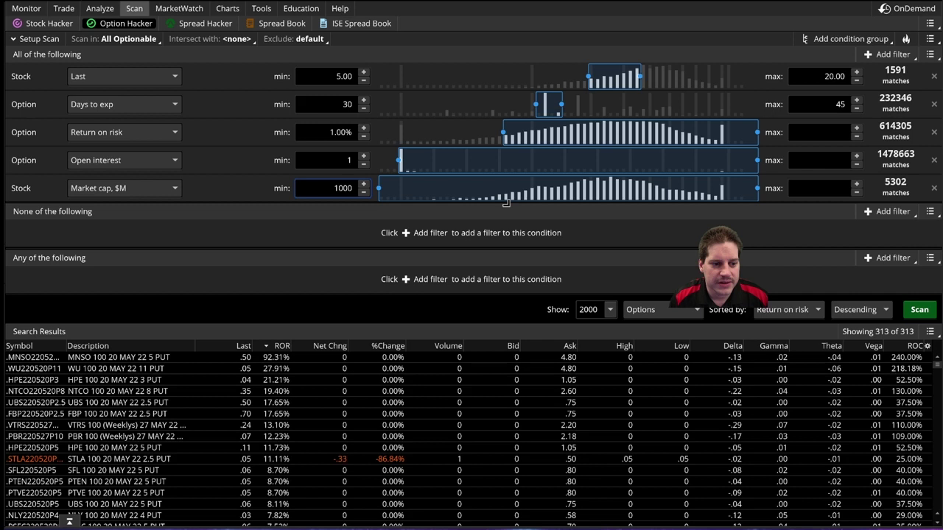
{"action": "key", "text": "Return"}
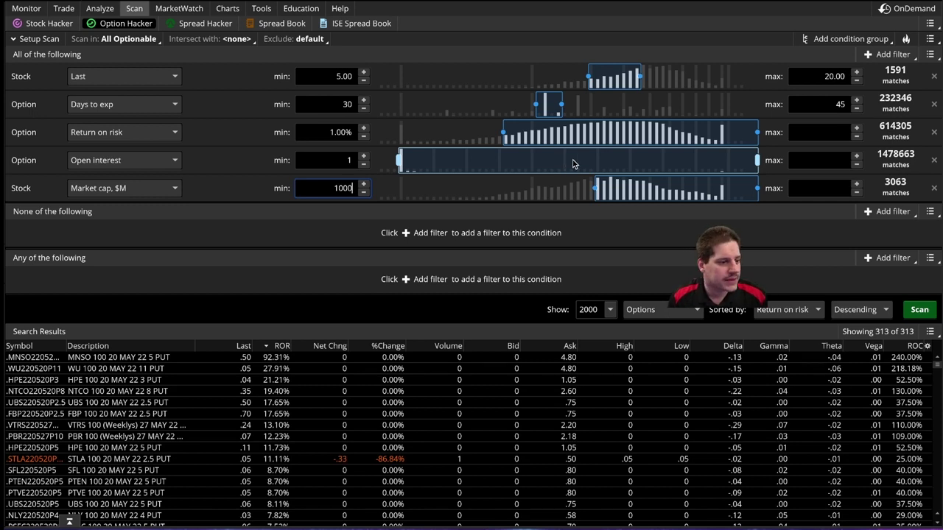
{"action": "left_click", "coordinate": [926, 311]}
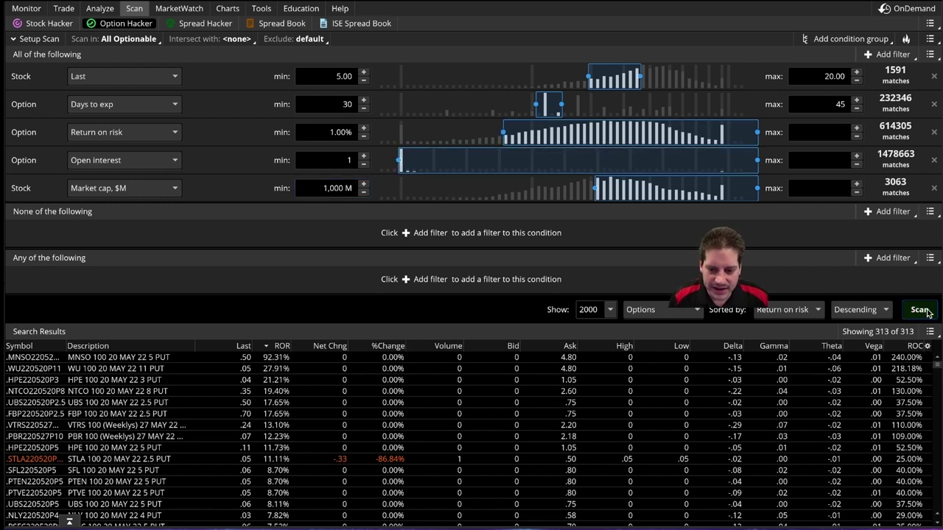
{"action": "left_click", "coordinate": [517, 121]}
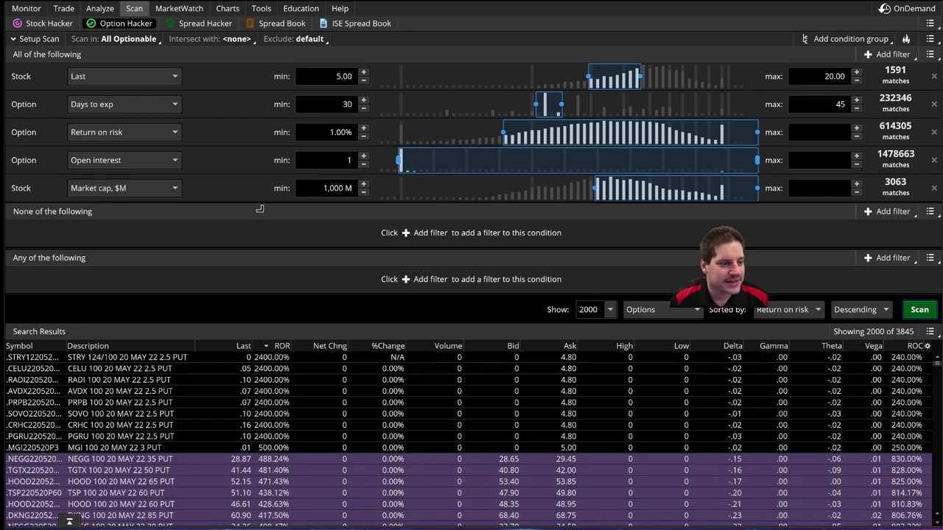
Limit the Return on risk filter to a maximum of 8.88% and rerun the scan, accepting the large symbol request
{"action": "left_click", "coordinate": [929, 331]}
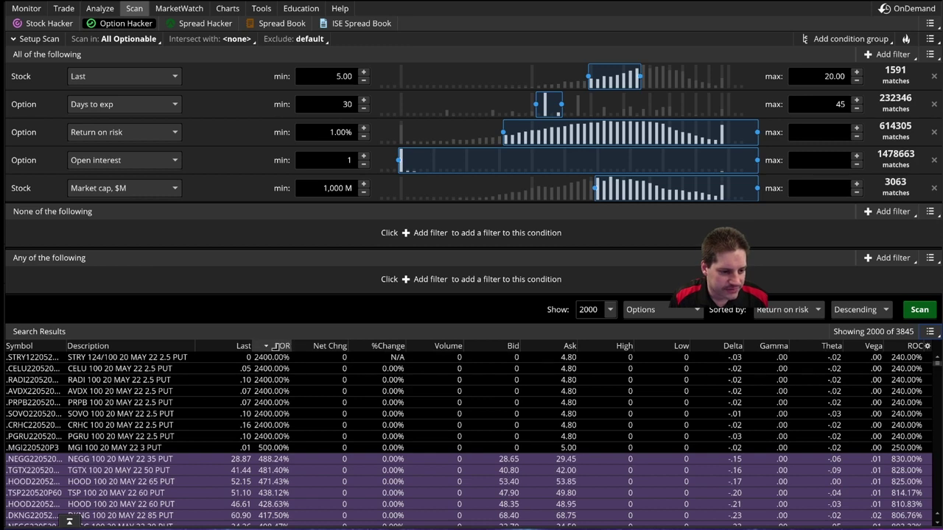
{"action": "scroll", "coordinate": [270, 475], "scroll_direction": "down", "scroll_amount": 5}
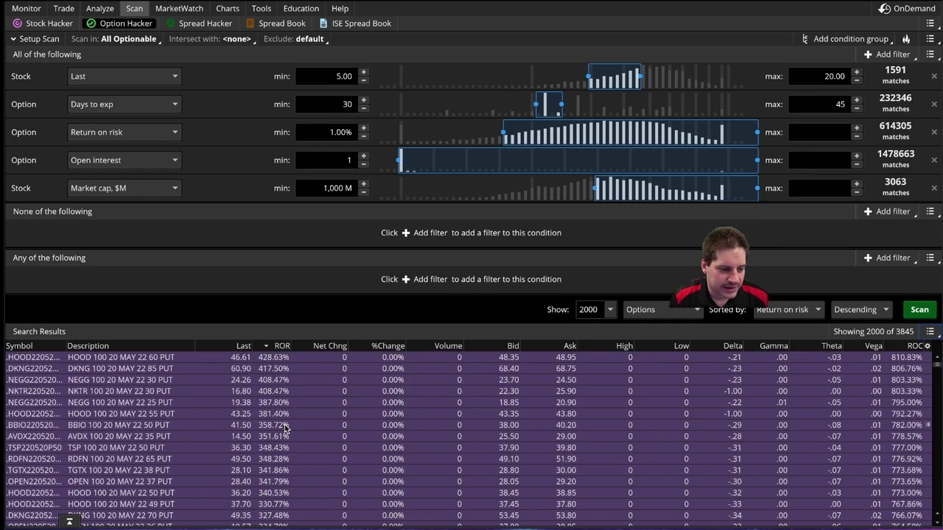
{"action": "scroll", "coordinate": [269, 475], "scroll_direction": "down", "scroll_amount": 10}
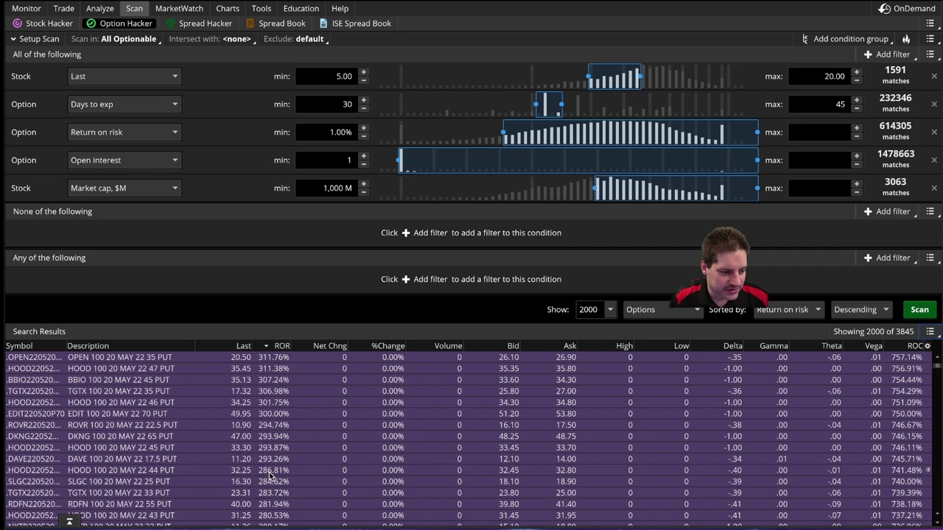
{"action": "scroll", "coordinate": [269, 475], "scroll_direction": "down", "scroll_amount": 2}
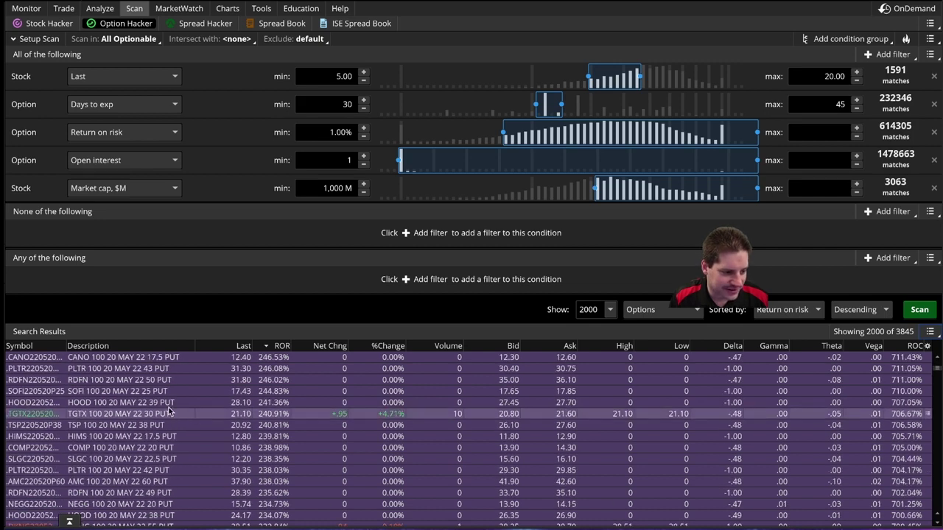
{"action": "scroll", "coordinate": [158, 407], "scroll_direction": "down", "scroll_amount": 1}
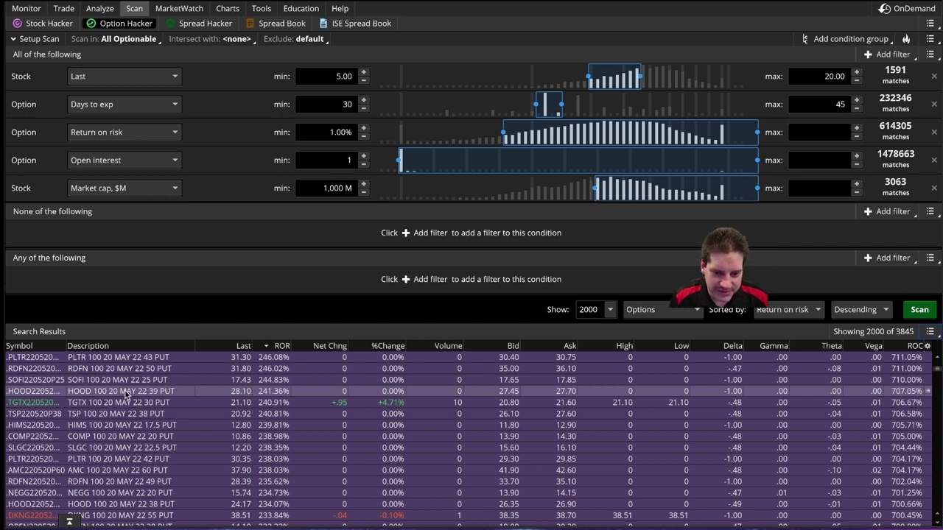
{"action": "scroll", "coordinate": [125, 396], "scroll_direction": "up", "scroll_amount": 2}
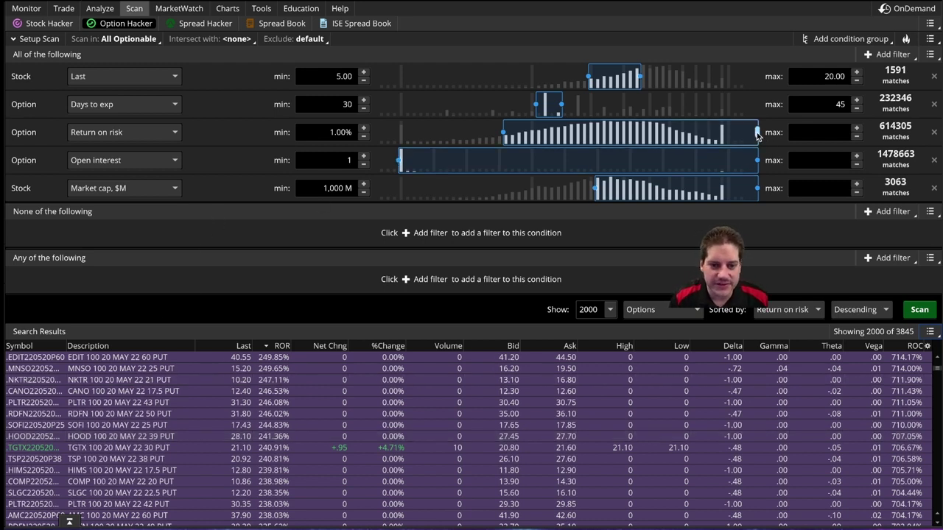
{"action": "left_click_drag", "start_coordinate": [757, 132], "coordinate": [590, 133]}
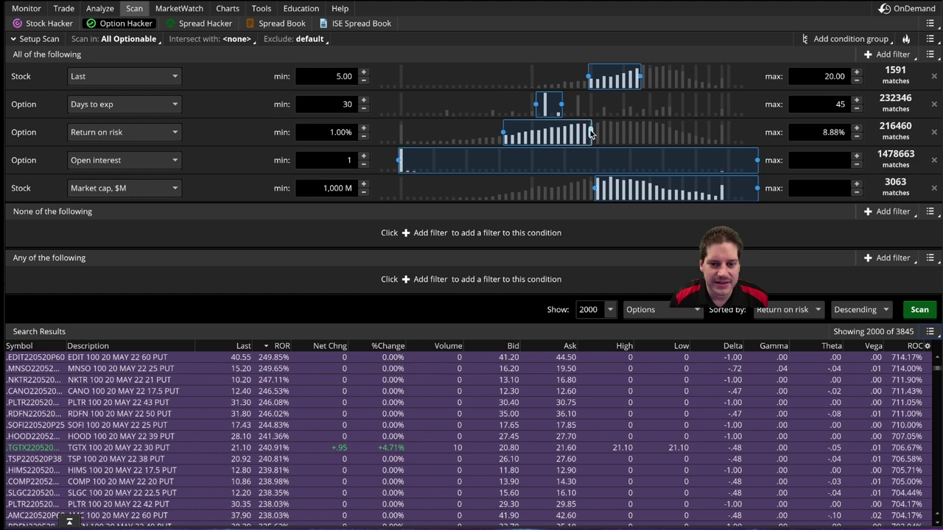
{"action": "left_click", "coordinate": [921, 312]}
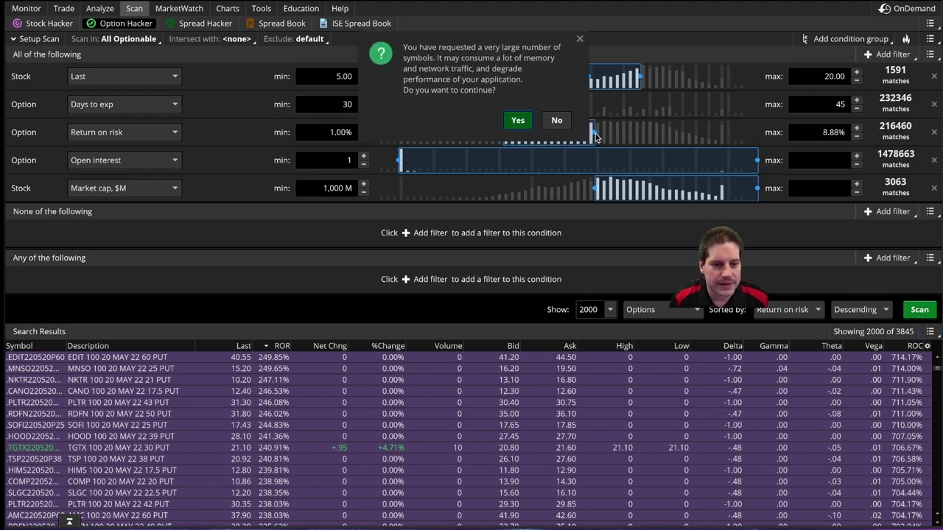
{"action": "left_click", "coordinate": [514, 120]}
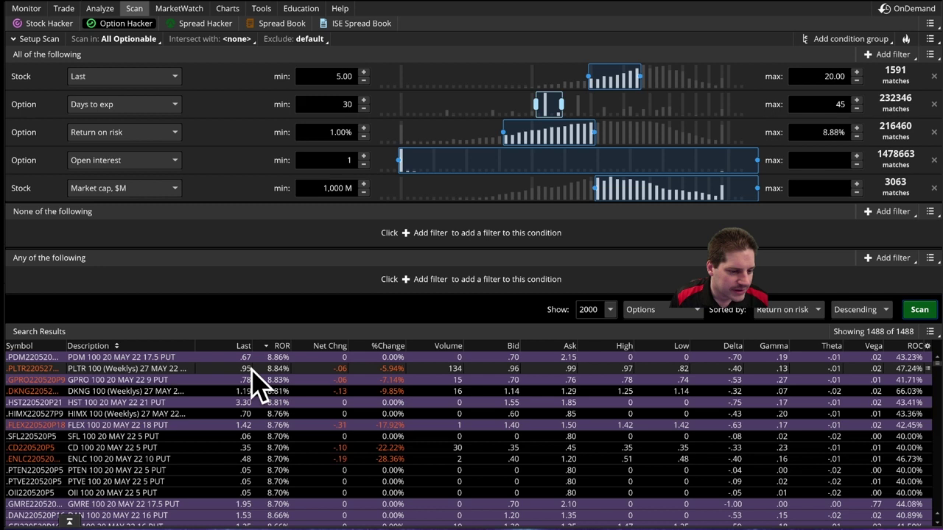
Select the PLTR weekly 27 May 22 put in the search results and look through the other matches
{"action": "left_click", "coordinate": [156, 370]}
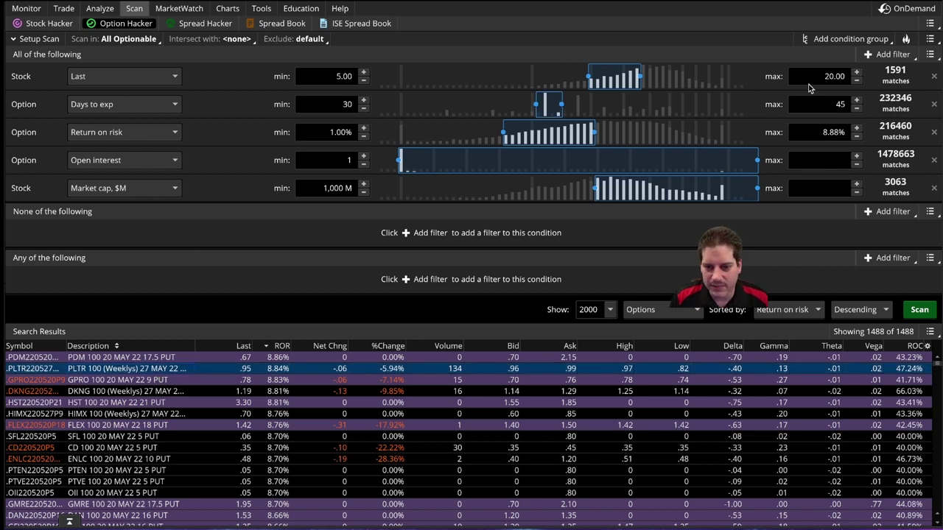
{"action": "scroll", "coordinate": [318, 426], "scroll_direction": "down", "scroll_amount": 8}
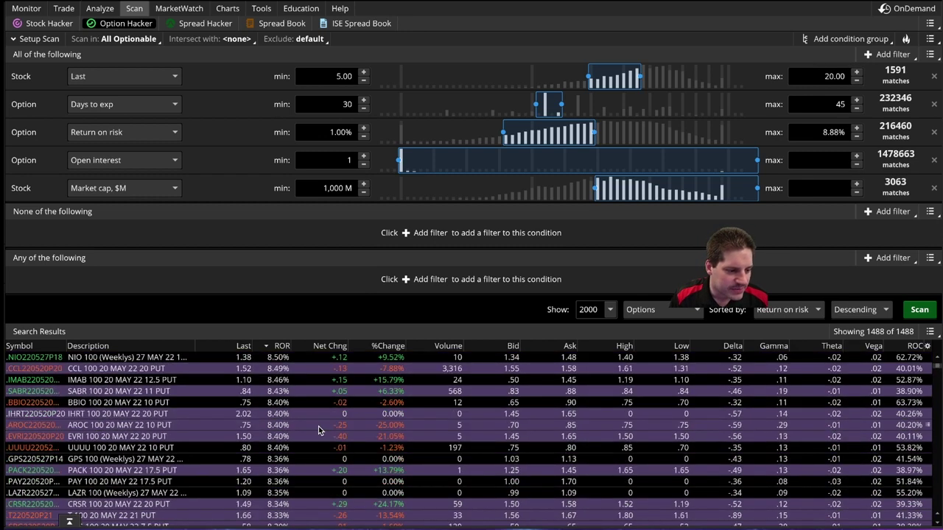
{"action": "scroll", "coordinate": [318, 426], "scroll_direction": "up", "scroll_amount": 8}
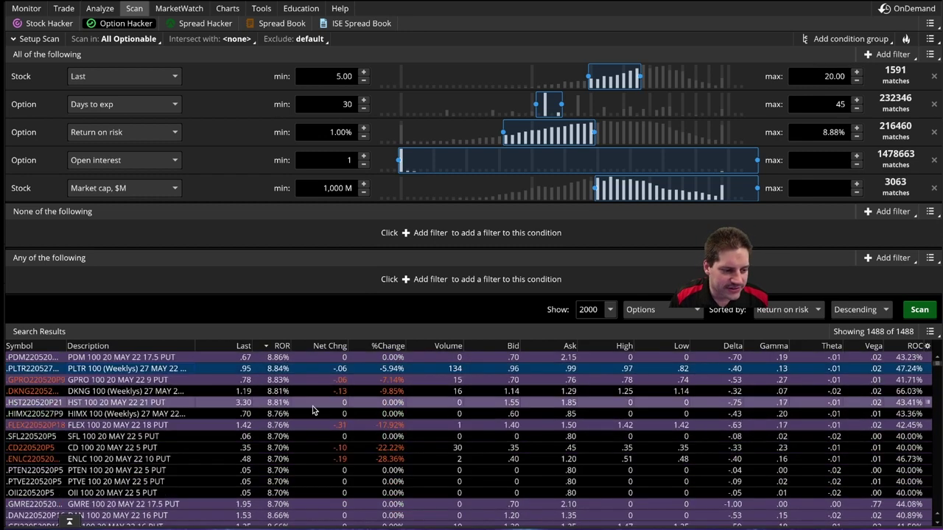
Add an Option filter on Probability OTM to the all-of-the-following conditions
{"action": "left_click", "coordinate": [869, 54]}
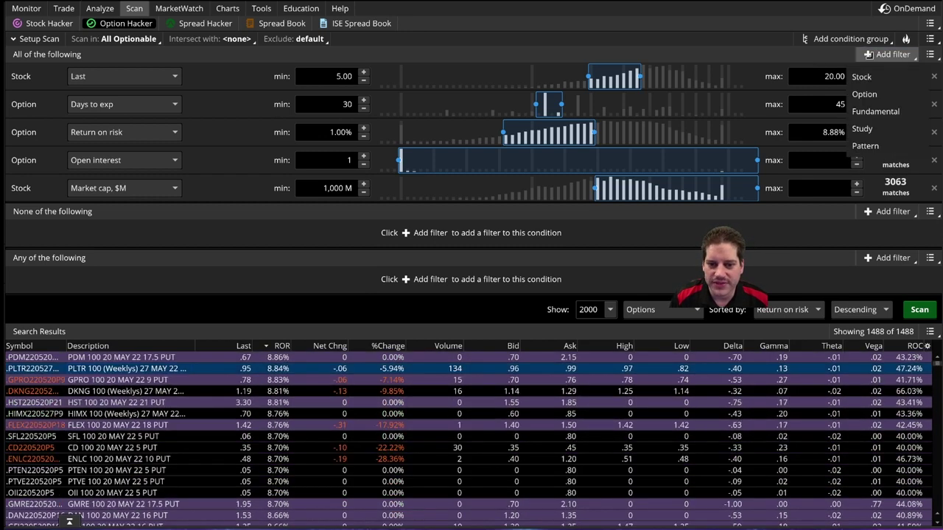
{"action": "left_click", "coordinate": [867, 95]}
{"action": "left_click", "coordinate": [175, 210]}
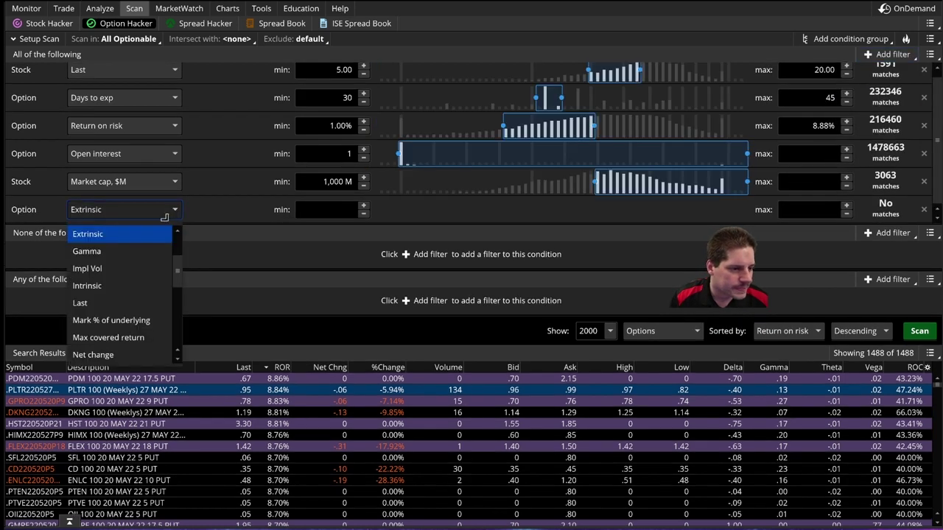
{"action": "scroll", "coordinate": [123, 337], "scroll_direction": "down", "scroll_amount": 5}
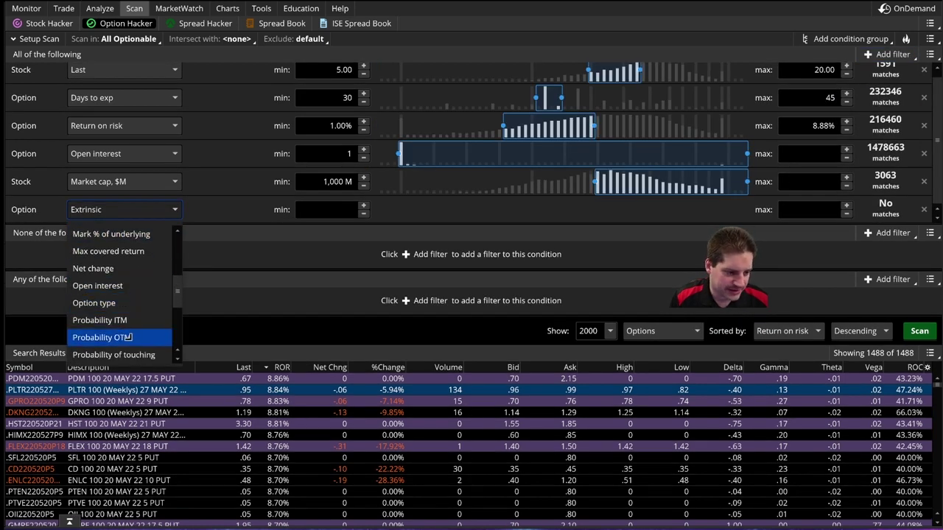
{"action": "left_click", "coordinate": [125, 337]}
Set the Probability OTM filter's minimum to 30% and rerun the scan, accepting the large symbol request
{"action": "left_click", "coordinate": [335, 210]}
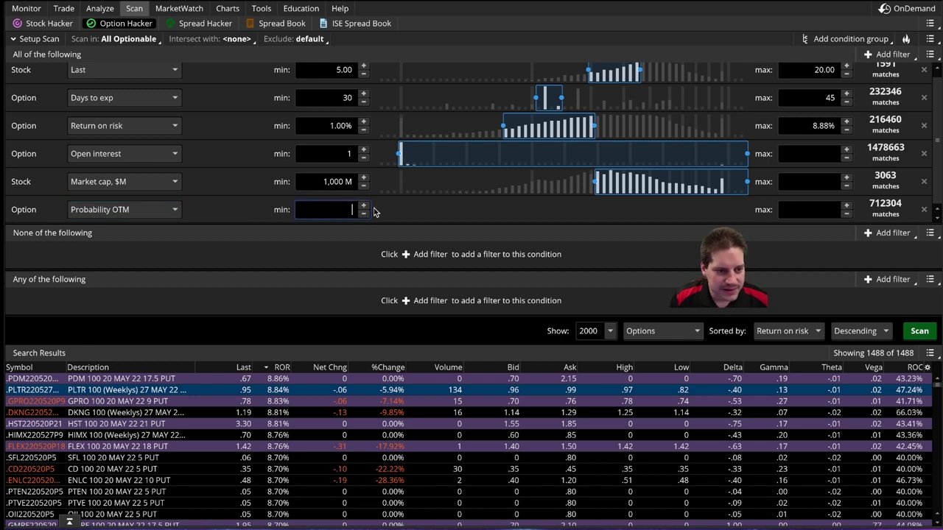
{"action": "type", "text": "80"}
{"action": "key", "text": "Return"}
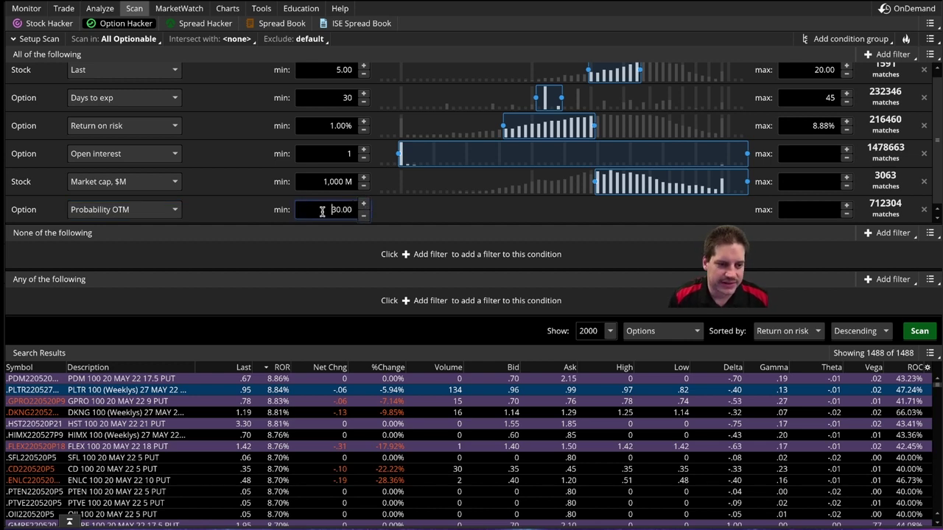
{"action": "left_click", "coordinate": [795, 211]}
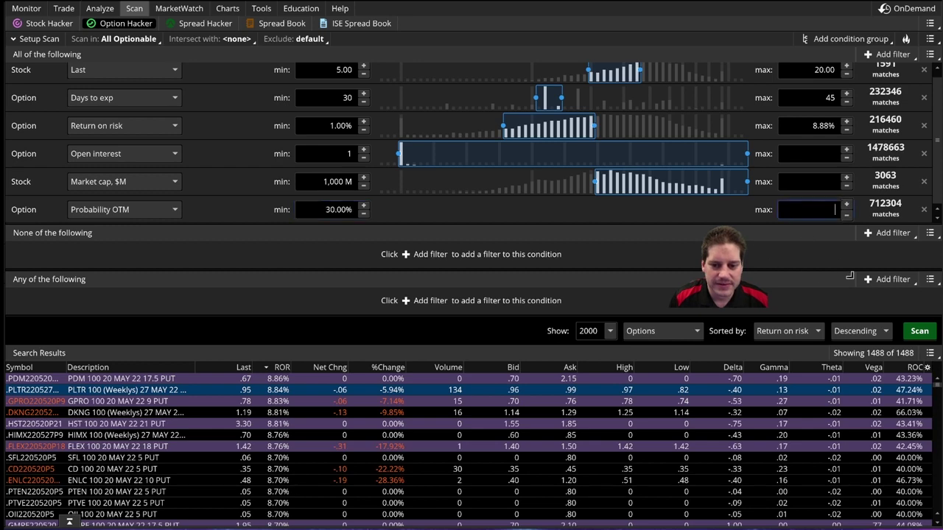
{"action": "left_click", "coordinate": [919, 331]}
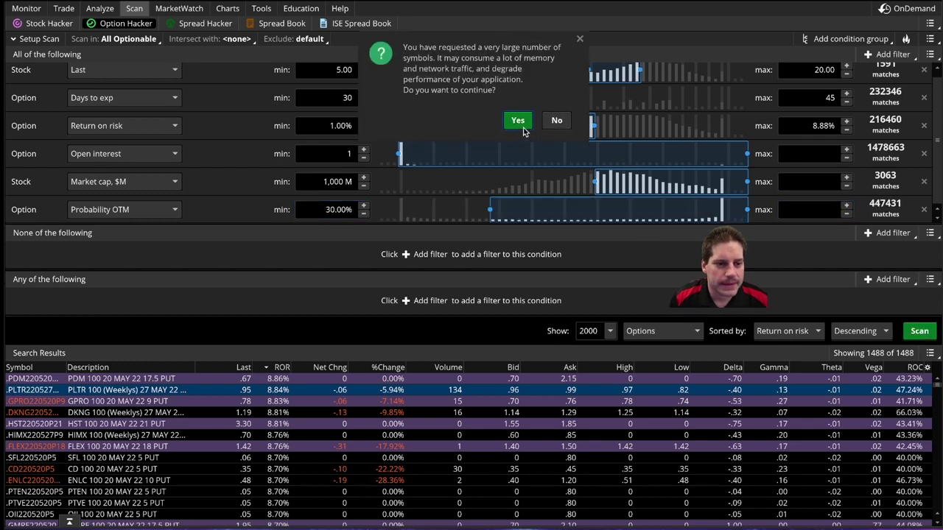
{"action": "left_click", "coordinate": [523, 126]}
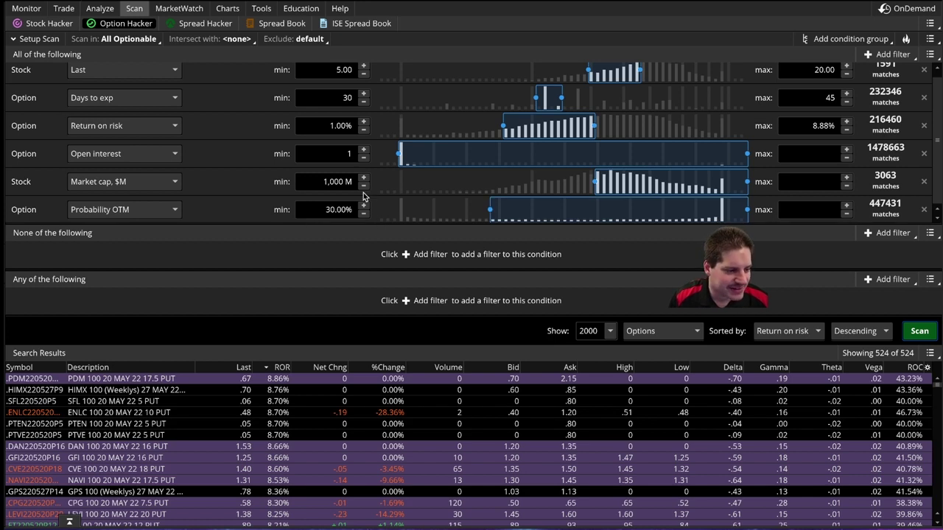
Set the Probability OTM filter to a minimum of 70% and a maximum of 100%, and rerun the scan
{"action": "left_click", "coordinate": [342, 211]}
{"action": "key", "text": "BackSpace"}
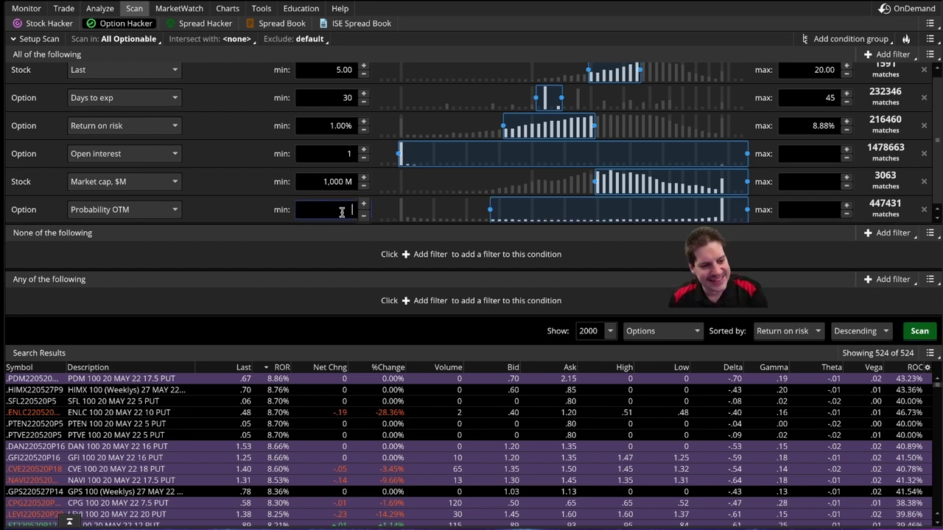
{"action": "left_click", "coordinate": [808, 212]}
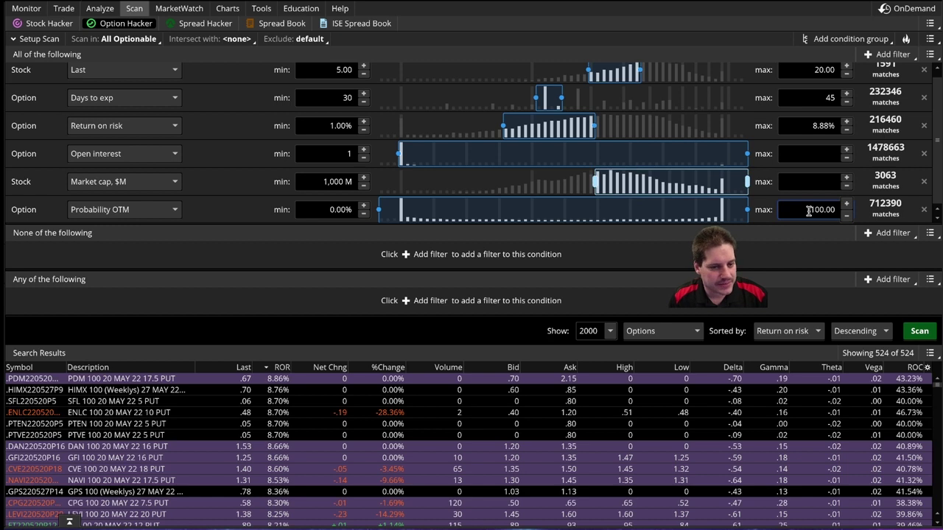
{"action": "double_click", "coordinate": [812, 212]}
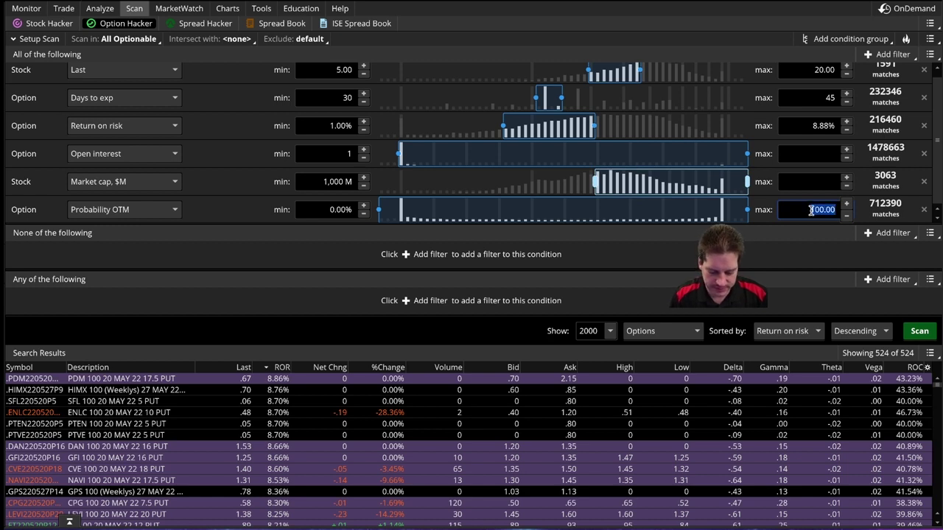
{"action": "double_click", "coordinate": [321, 209]}
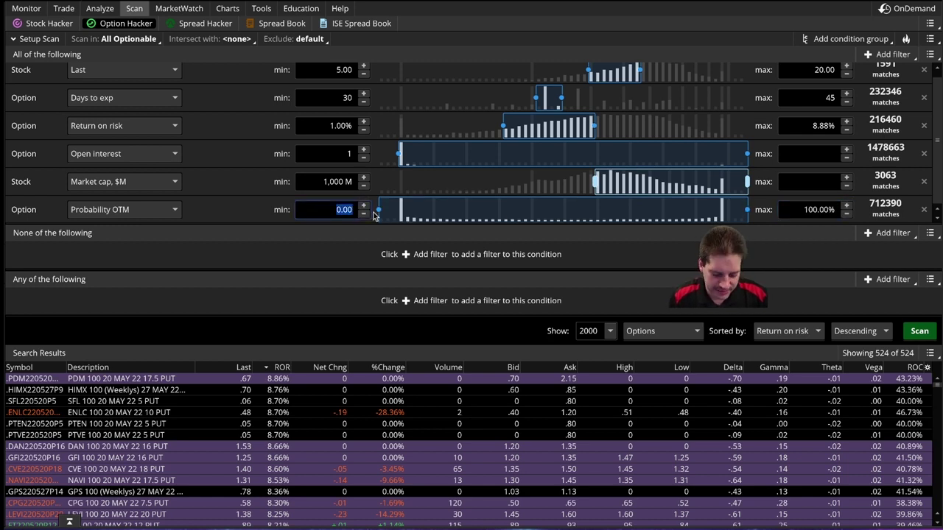
{"action": "key", "text": "Return"}
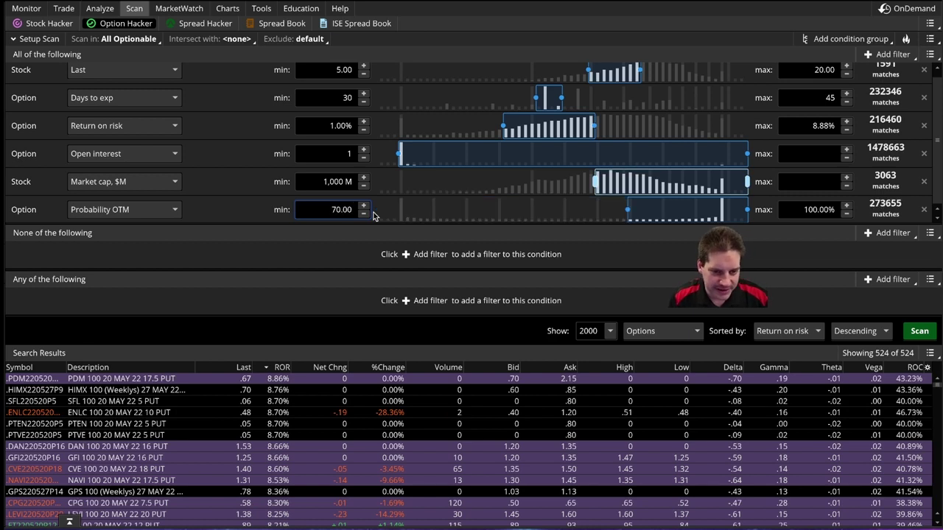
{"action": "left_click", "coordinate": [919, 332]}
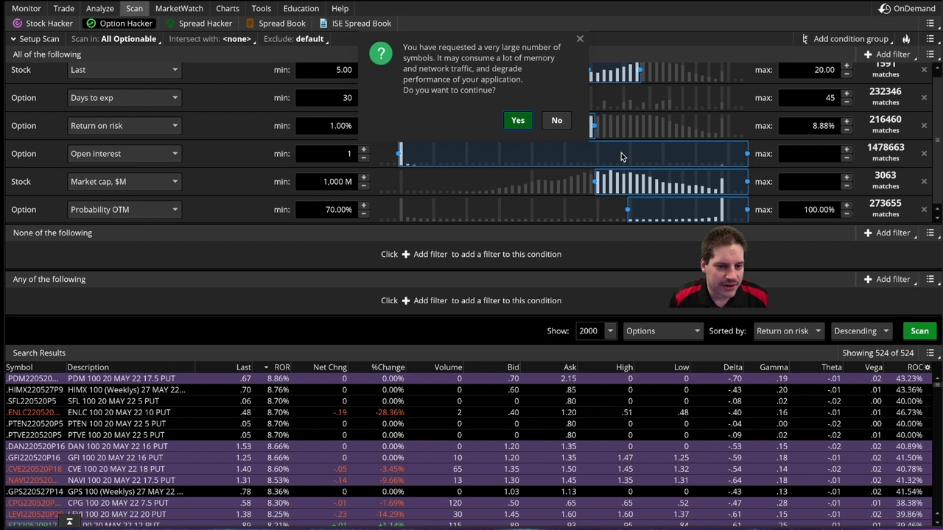
{"action": "left_click", "coordinate": [517, 120]}
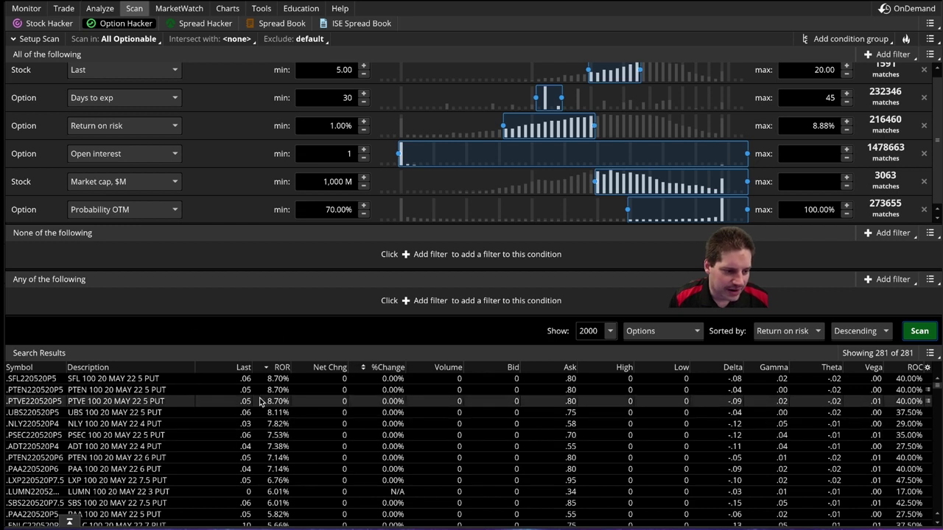
Examine the last prices and return on risk of the puts in the search results
{"action": "scroll", "coordinate": [273, 460], "scroll_direction": "down", "scroll_amount": 1}
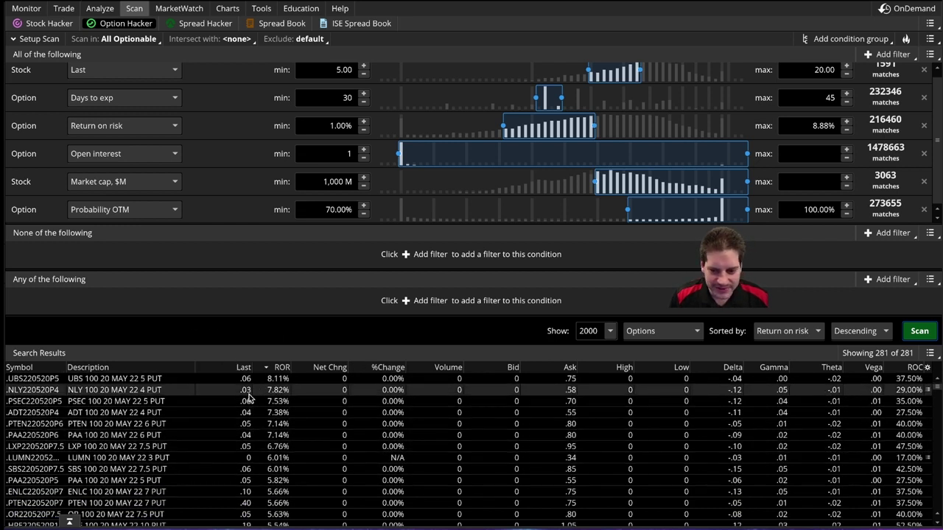
{"action": "scroll", "coordinate": [245, 386], "scroll_direction": "down", "scroll_amount": 1}
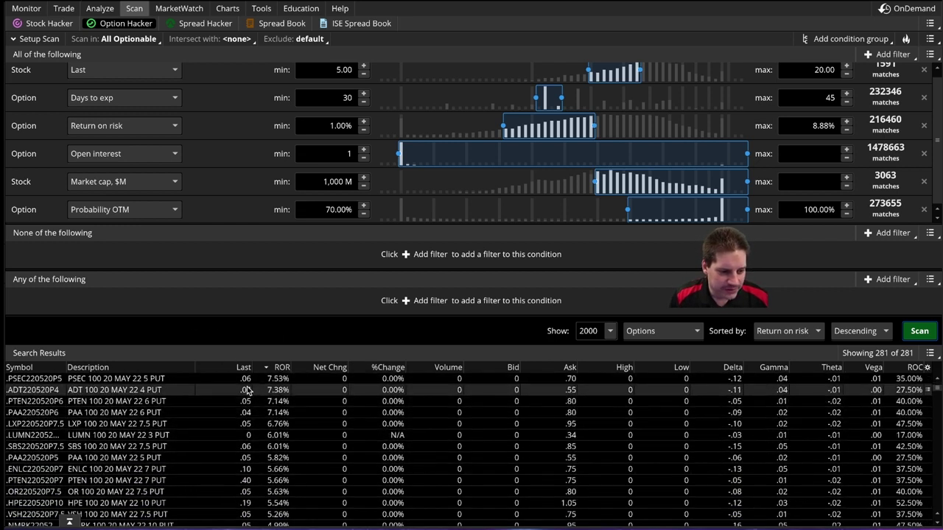
{"action": "scroll", "coordinate": [248, 413], "scroll_direction": "down", "scroll_amount": 2}
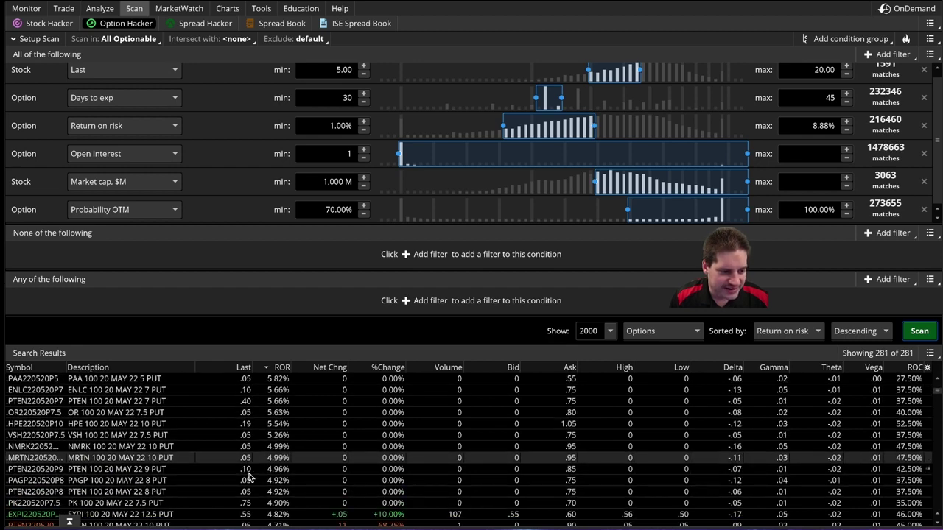
{"action": "scroll", "coordinate": [249, 475], "scroll_direction": "down", "scroll_amount": 1}
{"action": "scroll", "coordinate": [248, 477], "scroll_direction": "up", "scroll_amount": 4}
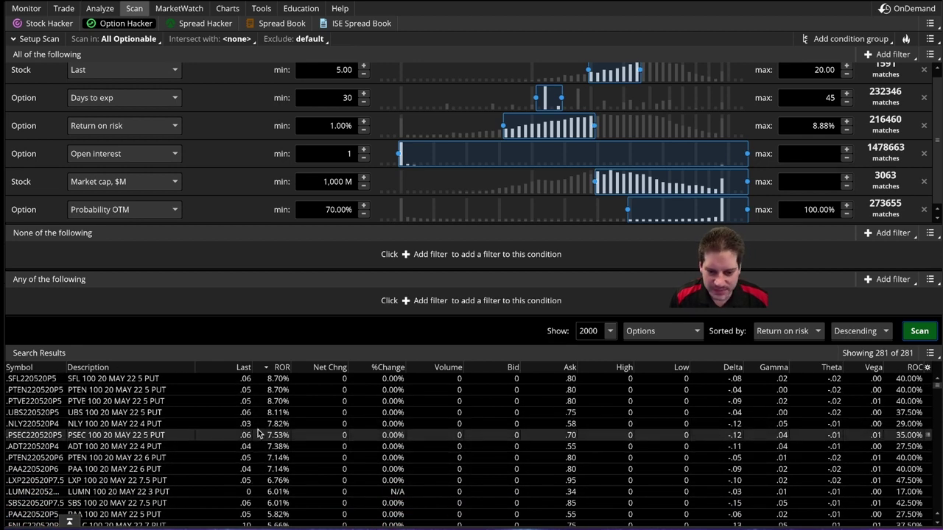
Add an Option filter on Last to the all-of-the-following conditions
{"action": "left_click", "coordinate": [870, 55]}
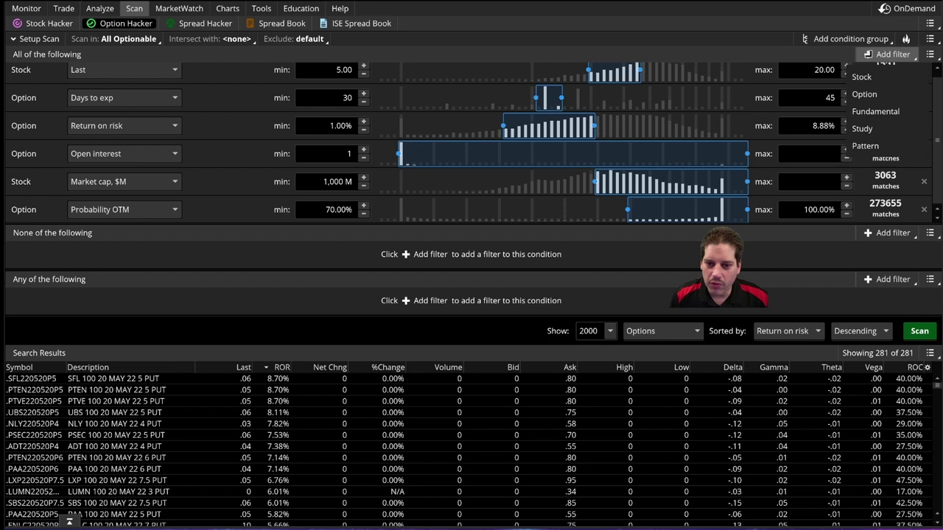
{"action": "left_click", "coordinate": [864, 94]}
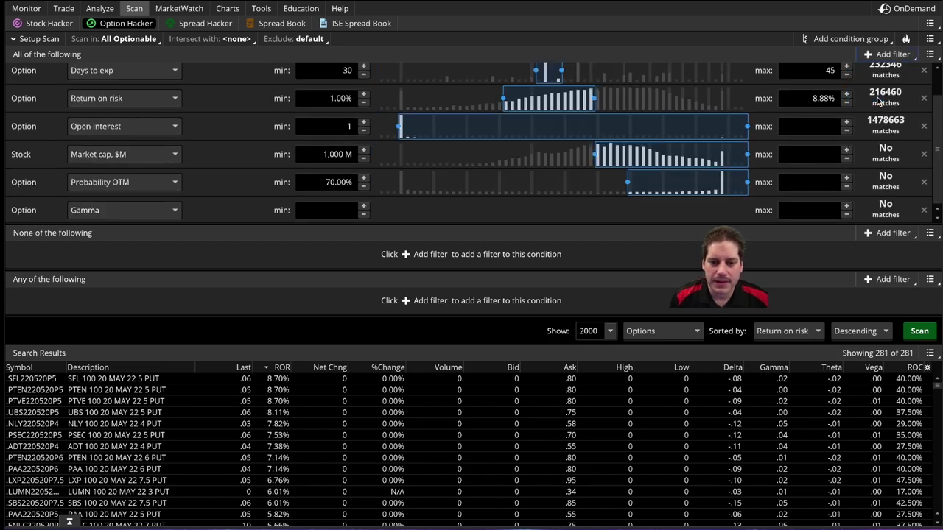
{"action": "left_click", "coordinate": [163, 215]}
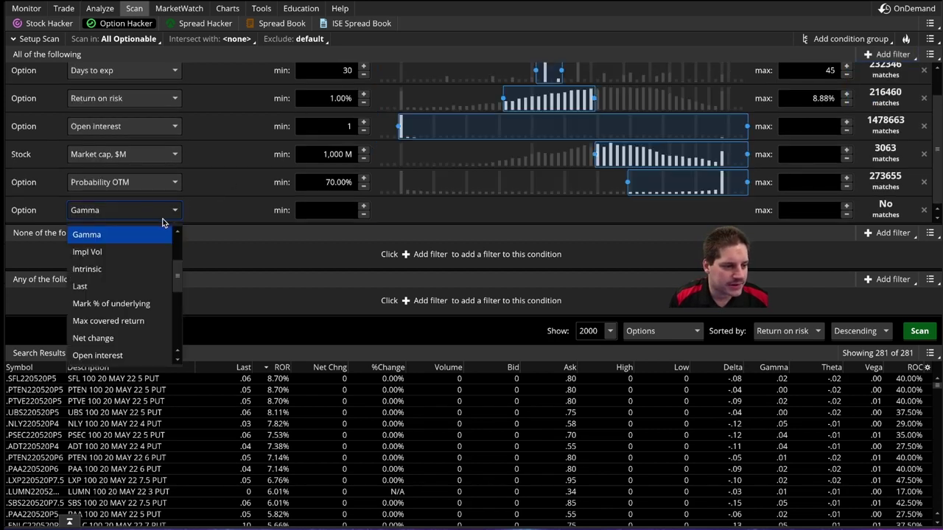
{"action": "left_click", "coordinate": [112, 288]}
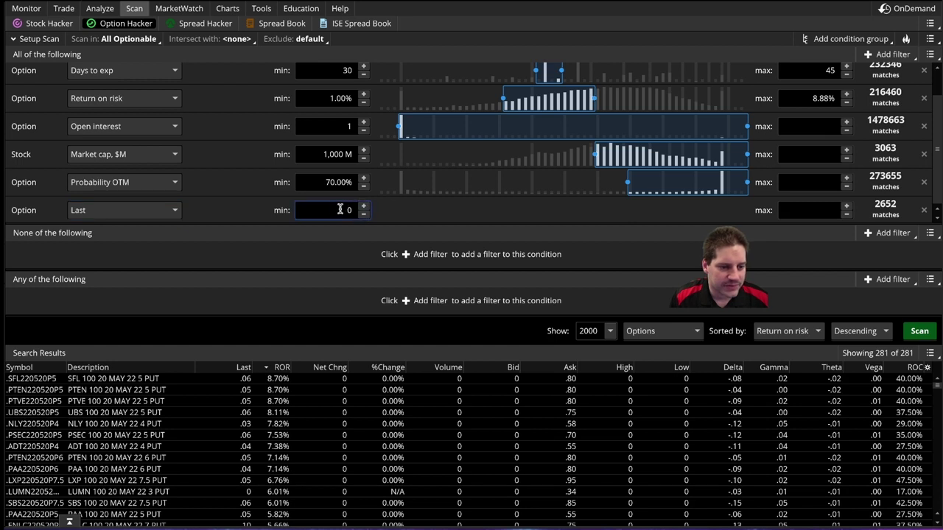
Set the option Last filter's minimum to .20 and rerun the scan, accepting the large symbol request
{"action": "left_click", "coordinate": [360, 207]}
{"action": "type", "text": ".20"}
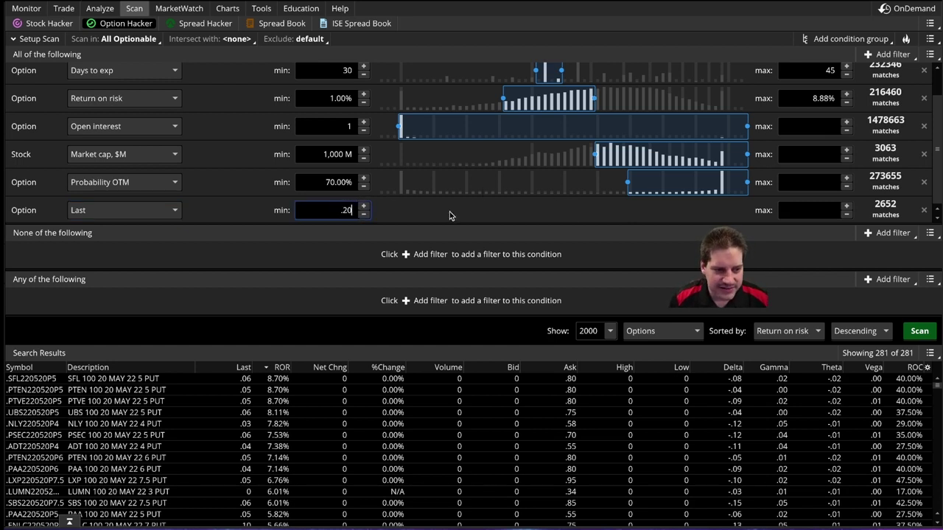
{"action": "left_click", "coordinate": [919, 331]}
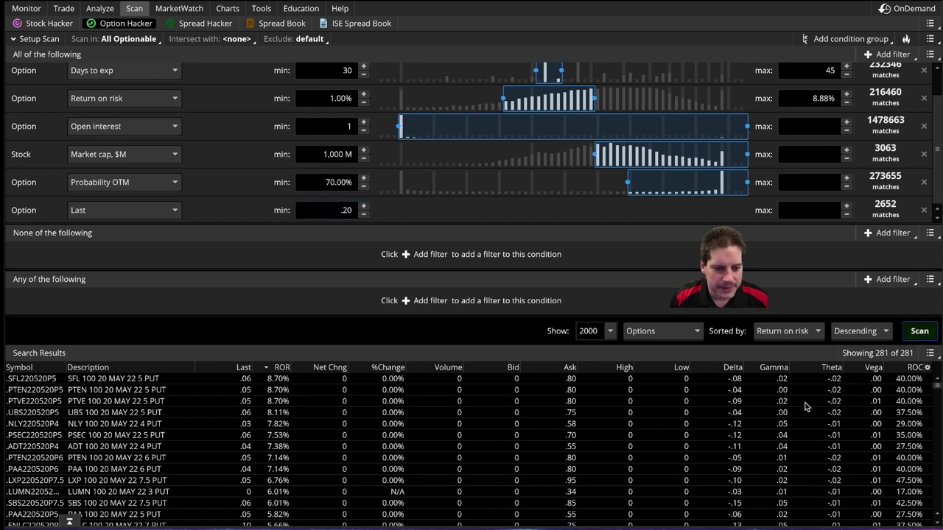
{"action": "left_click", "coordinate": [518, 120]}
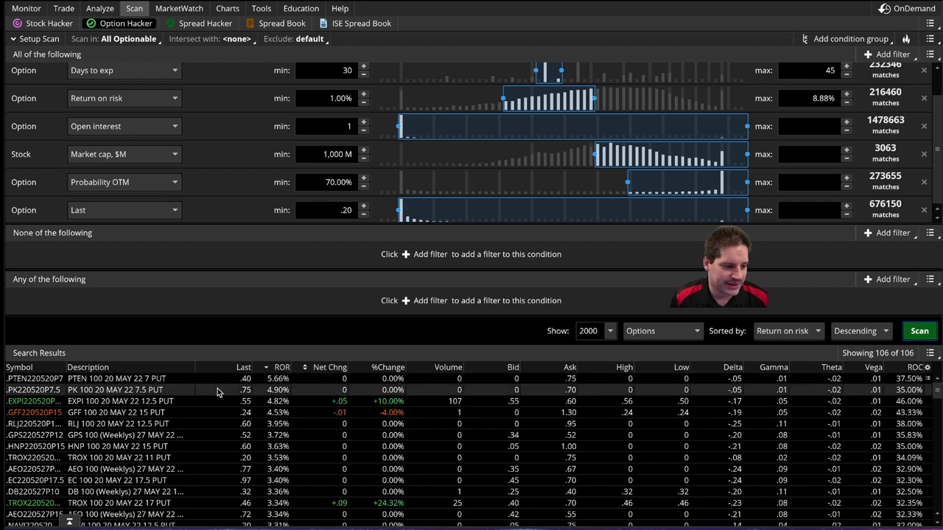
Examine the last prices and return on risk of the puts in the search results, selecting the F 27 May 22 put
{"action": "scroll", "coordinate": [216, 412], "scroll_direction": "down", "scroll_amount": 5}
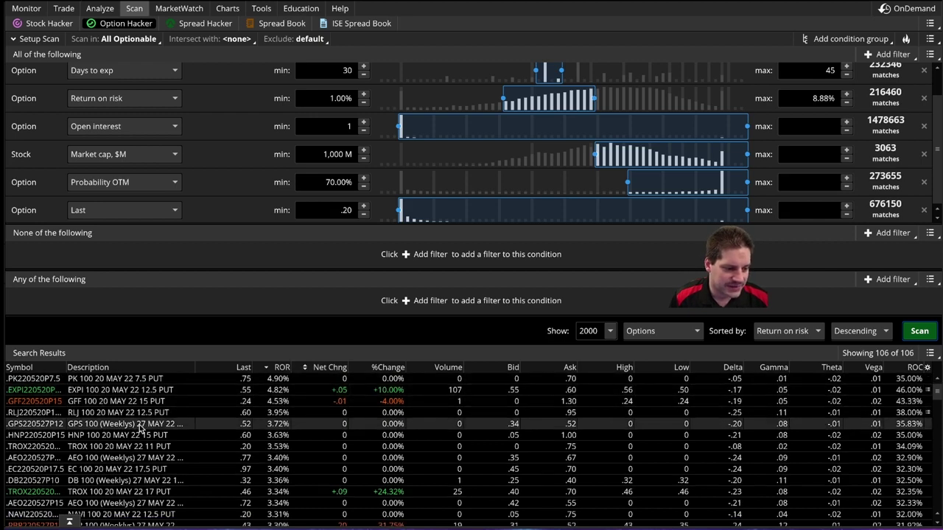
{"action": "scroll", "coordinate": [177, 420], "scroll_direction": "up", "scroll_amount": 5}
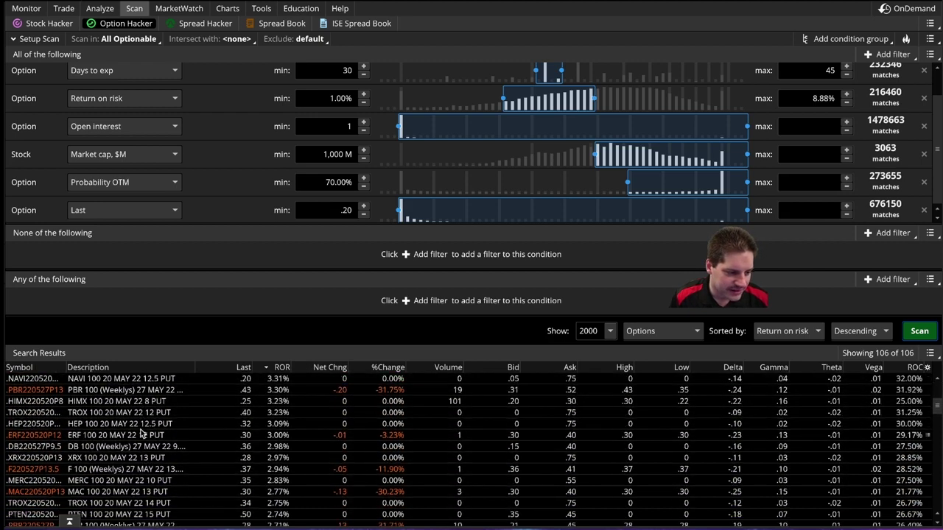
{"action": "scroll", "coordinate": [196, 442], "scroll_direction": "down", "scroll_amount": 16}
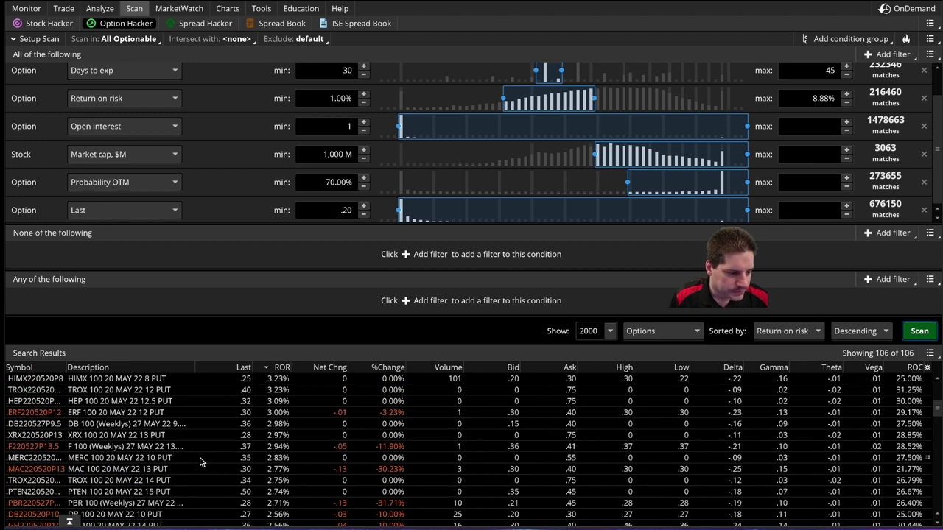
{"action": "left_click", "coordinate": [137, 449]}
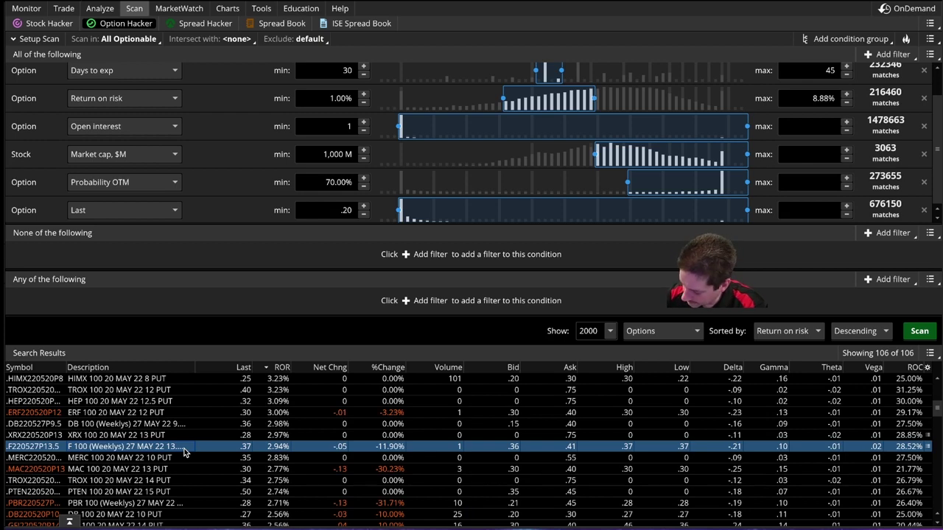
{"action": "scroll", "coordinate": [184, 448], "scroll_direction": "up", "scroll_amount": 5}
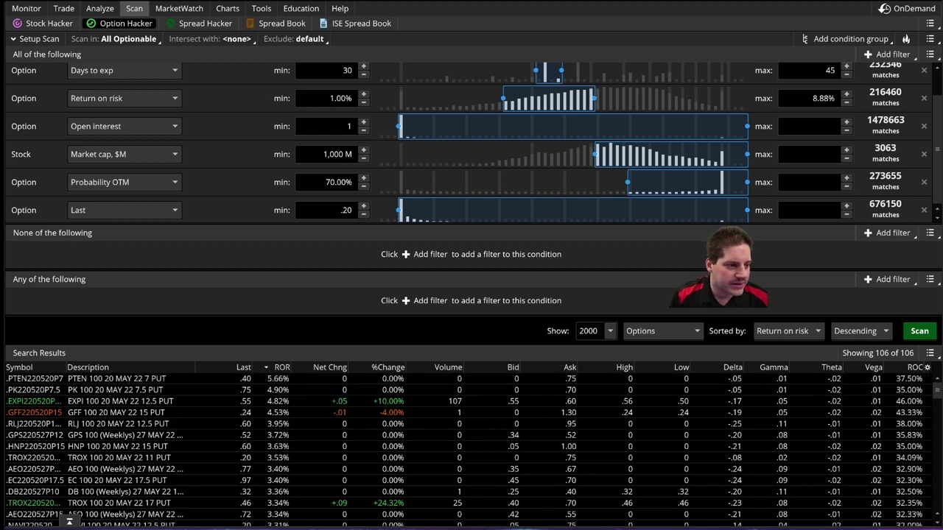
Show the gadget sidebar and create a new watchlist named Exclude
{"action": "left_click", "coordinate": [6, 147]}
{"action": "left_click", "coordinate": [143, 353]}
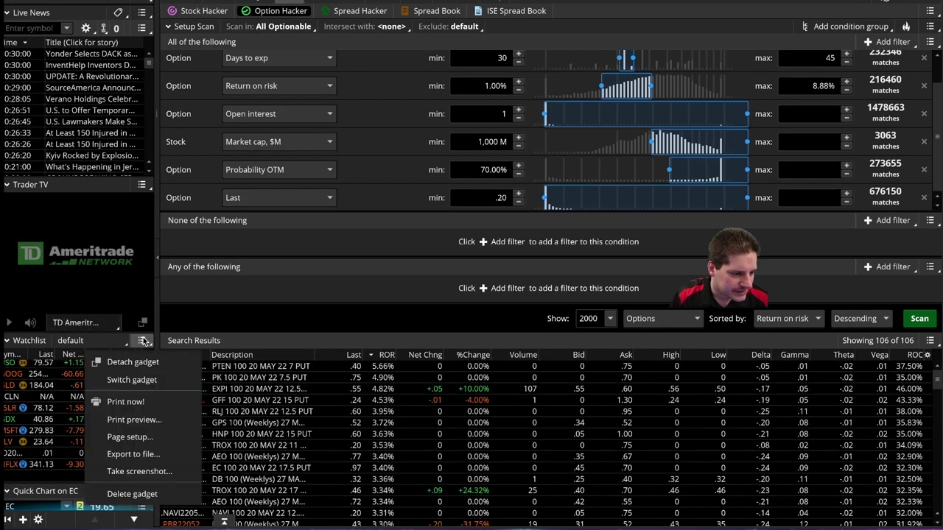
{"action": "left_click", "coordinate": [144, 341]}
{"action": "left_click", "coordinate": [86, 341]}
{"action": "mouse_move", "coordinate": [84, 315]}
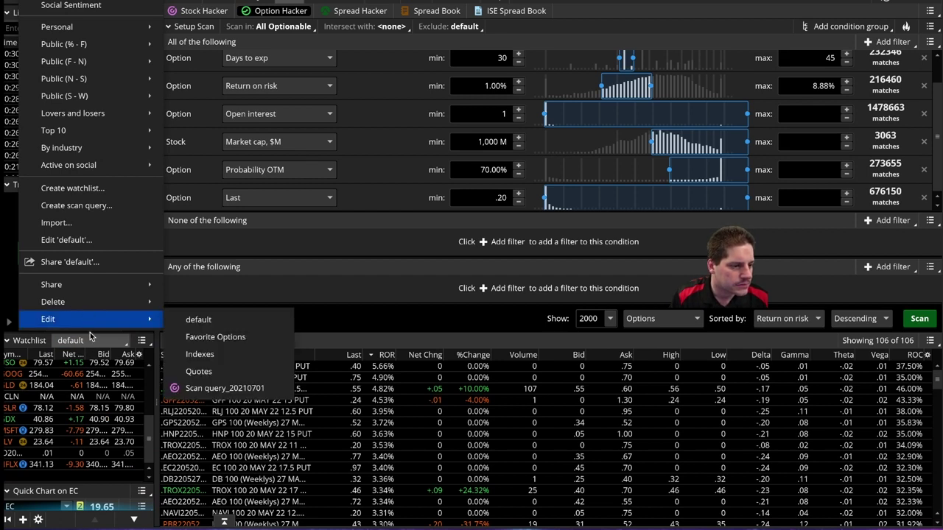
{"action": "left_click", "coordinate": [101, 191]}
{"action": "left_click", "coordinate": [237, 387]}
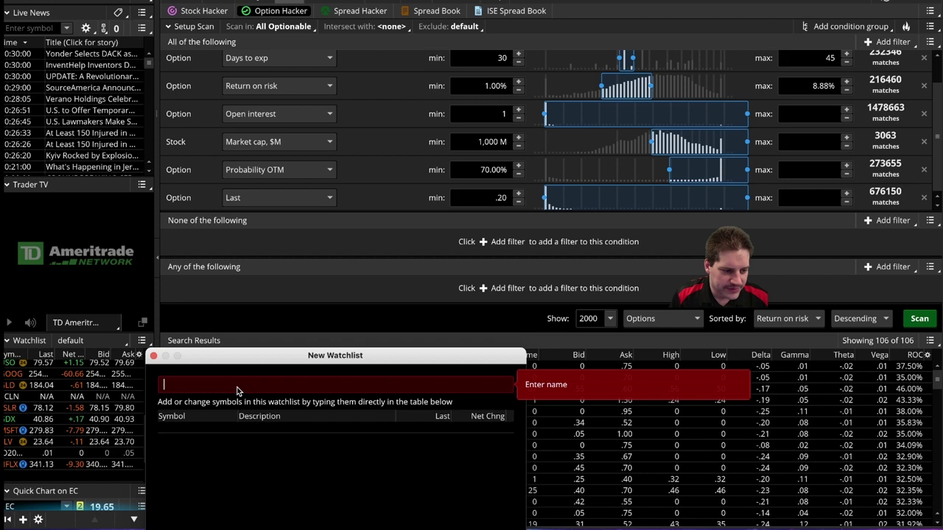
{"action": "type", "text": "E"}
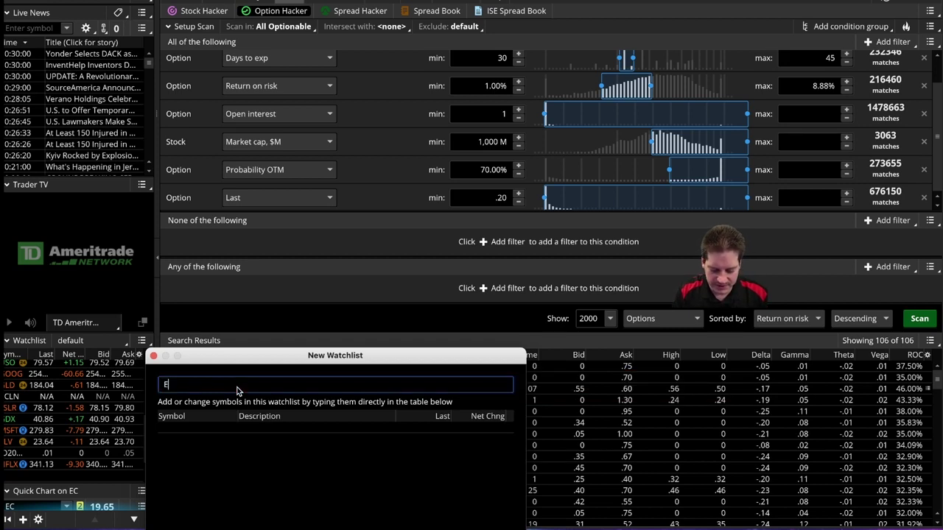
{"action": "type", "text": "xclude"}
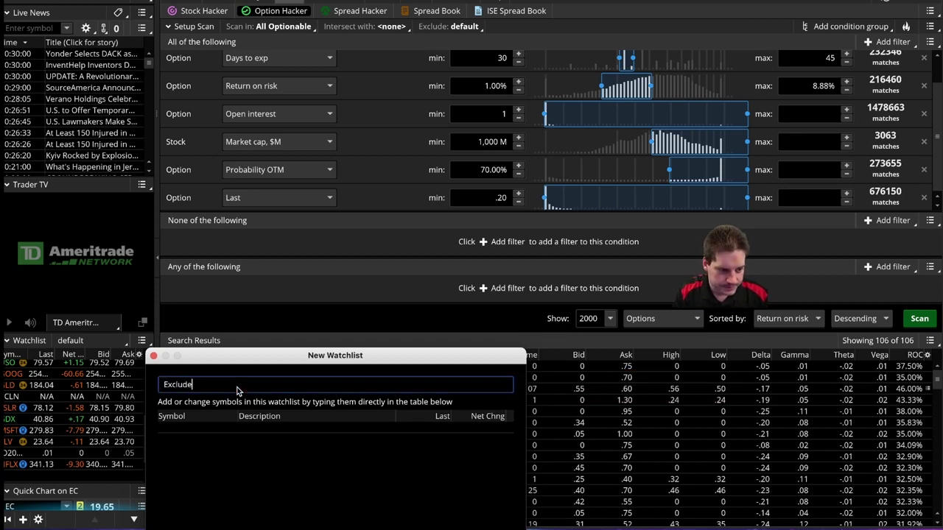
{"action": "key", "text": "Return"}
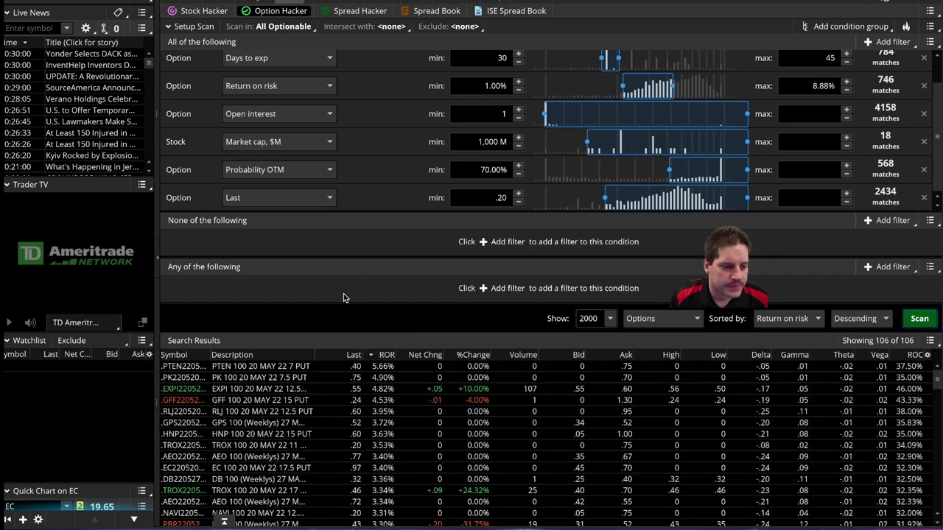
Enter PTEN and PK in the Exclude watchlist and overwrite PK with EXPI
{"action": "left_click", "coordinate": [14, 367]}
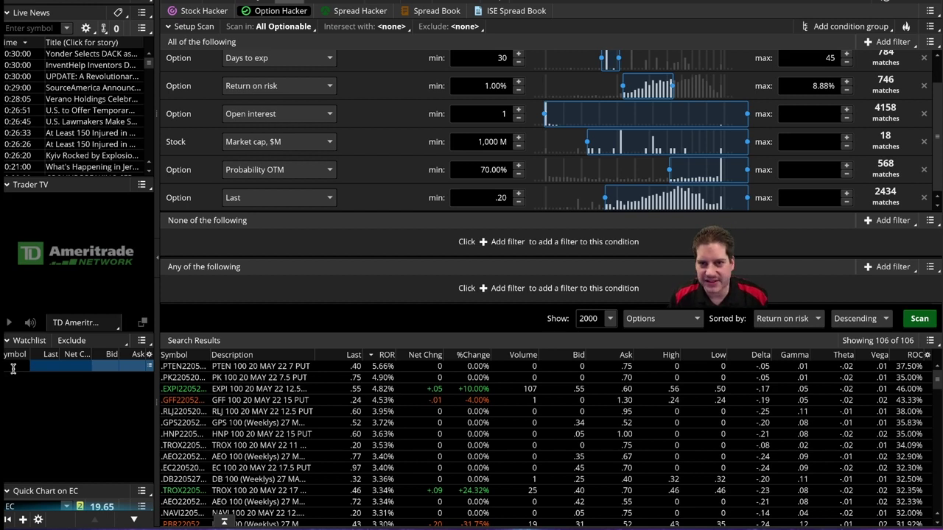
{"action": "type", "text": "T"}
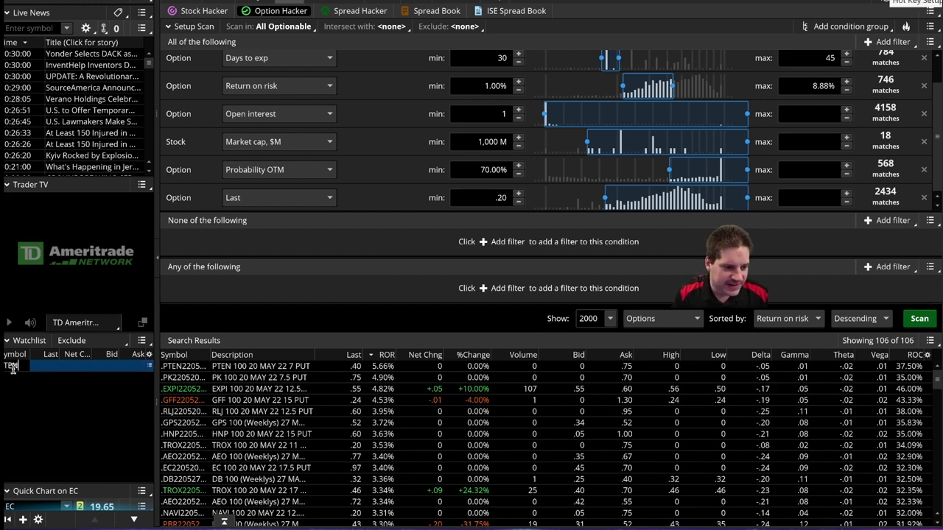
{"action": "type", "text": "EN"}
{"action": "key", "text": "Return"}
{"action": "left_click", "coordinate": [14, 376]}
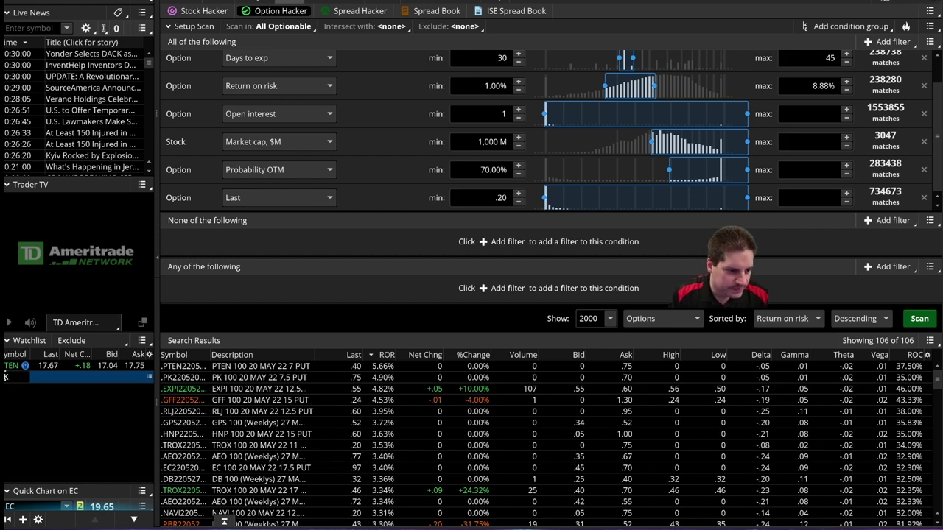
{"action": "key", "text": "Return"}
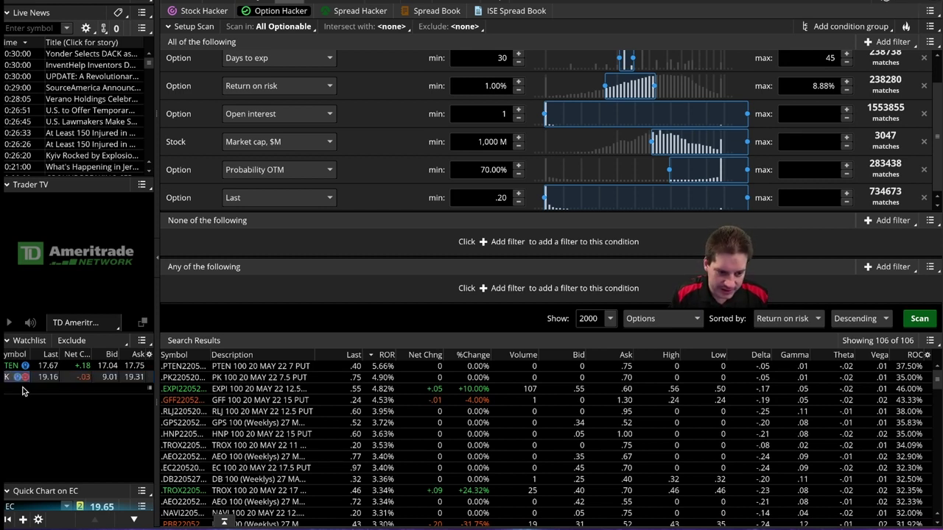
{"action": "type", "text": "EXPI"}
{"action": "key", "text": "Return"}
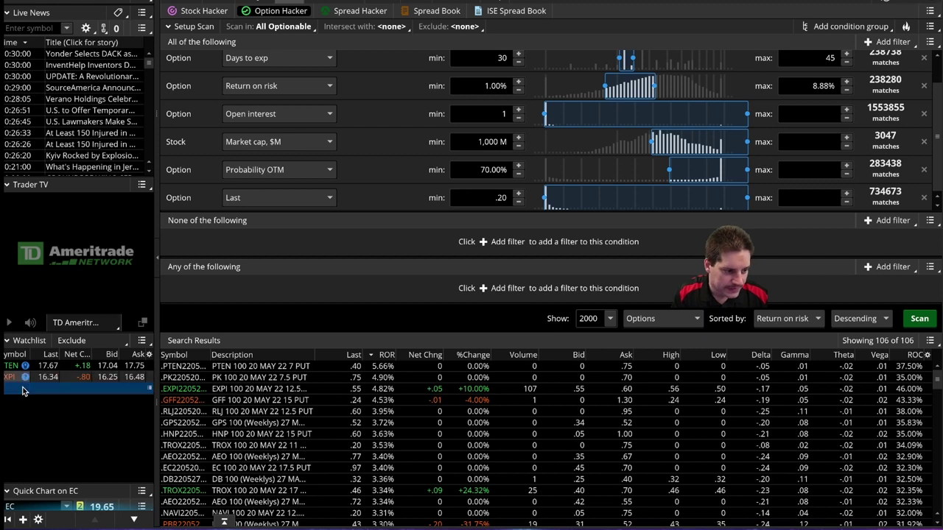
Add the symbols GFF and RLJ to the Exclude watchlist
{"action": "left_click", "coordinate": [22, 386]}
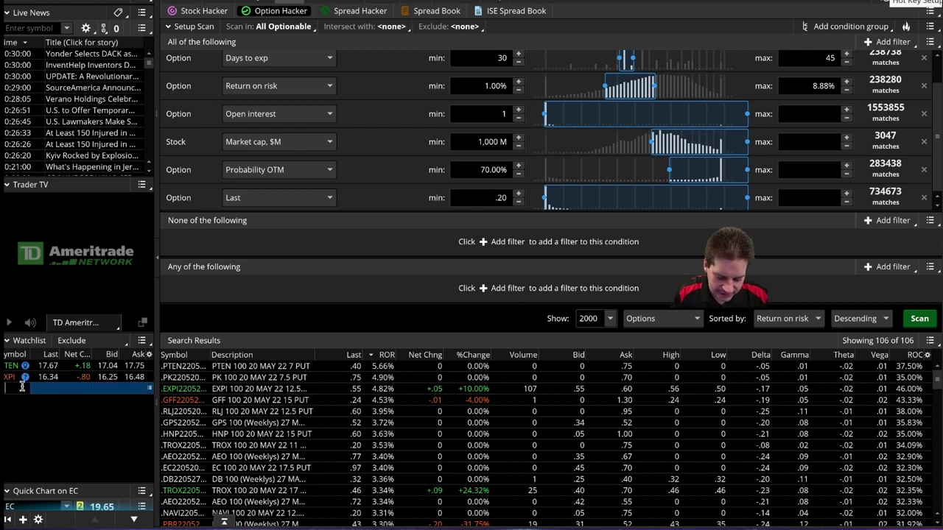
{"action": "type", "text": "GFF"}
{"action": "key", "text": "Return"}
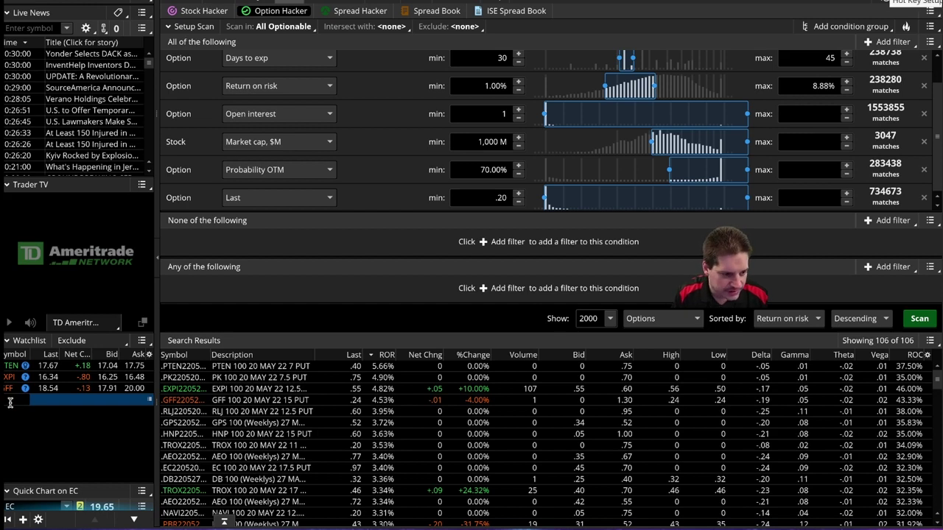
{"action": "type", "text": "LJ"}
{"action": "key", "text": "Return"}
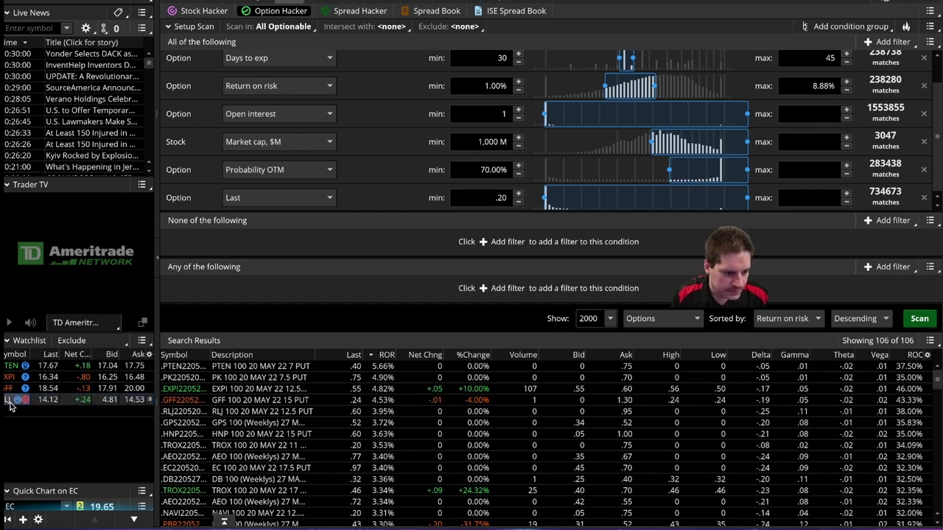
Exclude the personal Exclude watchlist from the scan and rerun it, accepting the large symbol request
{"action": "left_click", "coordinate": [458, 26]}
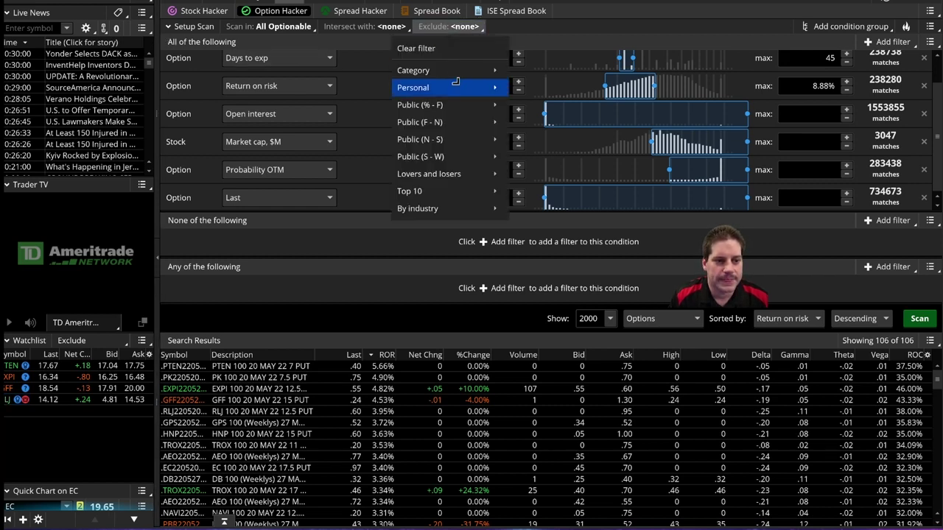
{"action": "mouse_move", "coordinate": [457, 88]}
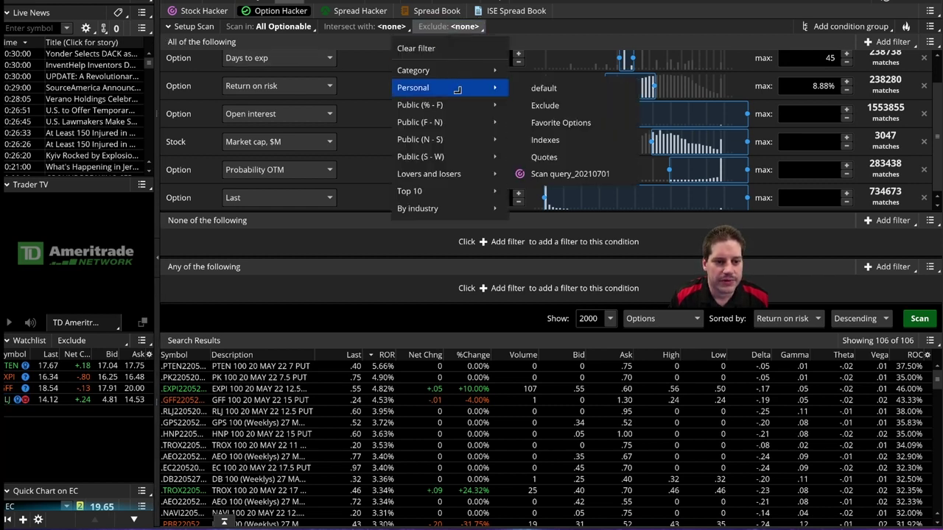
{"action": "left_click", "coordinate": [564, 103]}
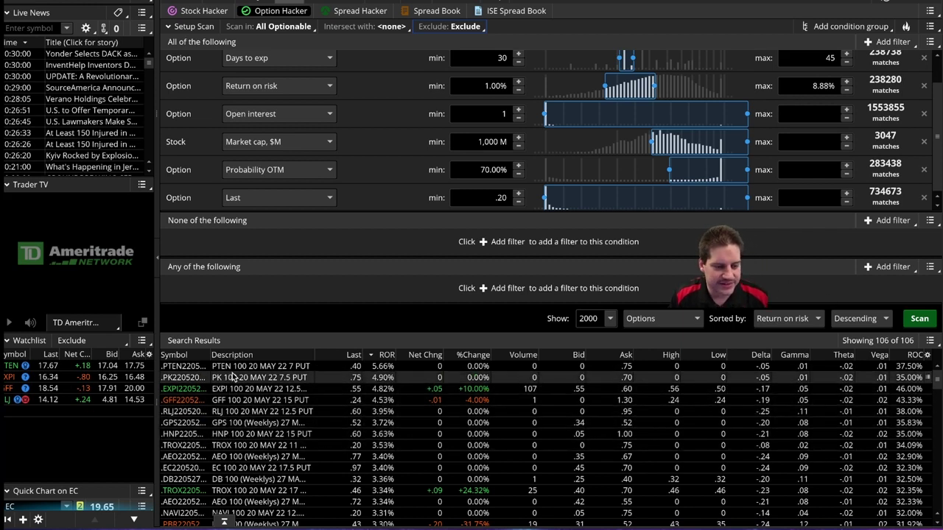
{"action": "left_click", "coordinate": [921, 318]}
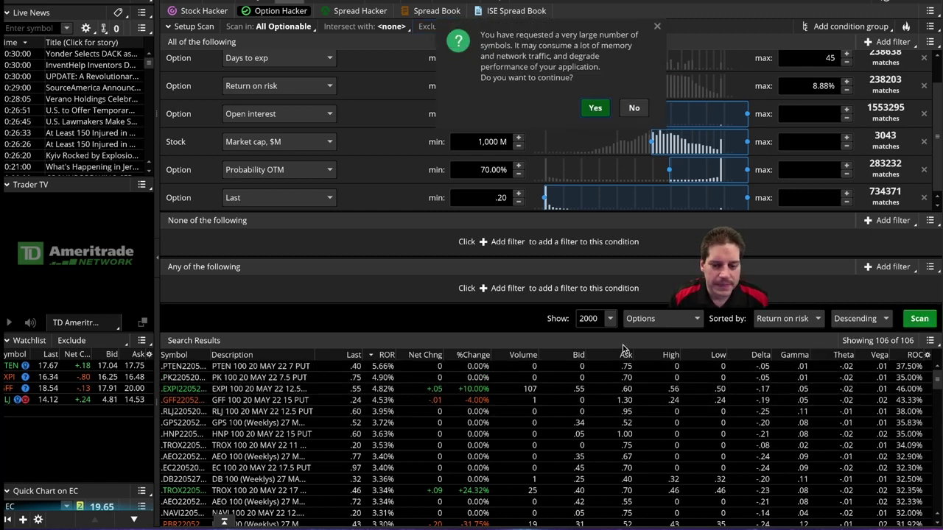
{"action": "left_click", "coordinate": [595, 107]}
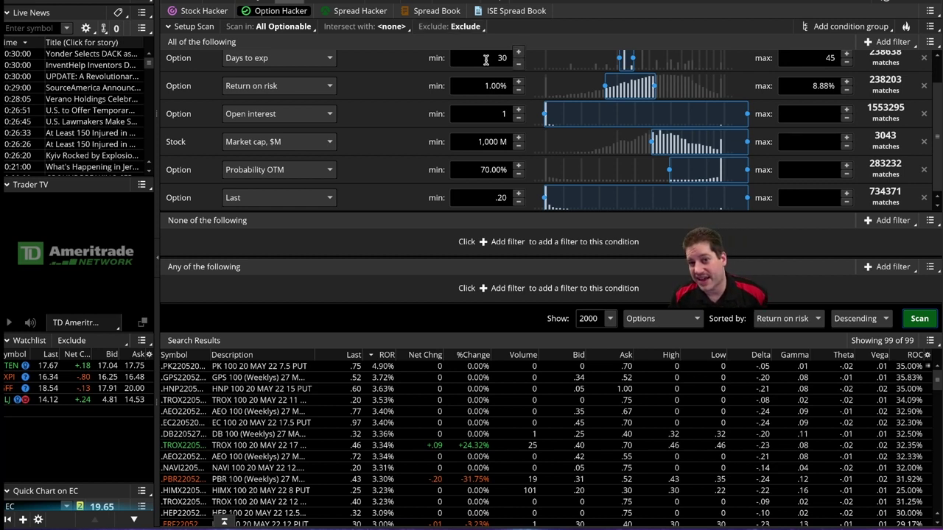
Look over the Intersect with choices and the remaining puts in the search results
{"action": "left_click", "coordinate": [383, 26]}
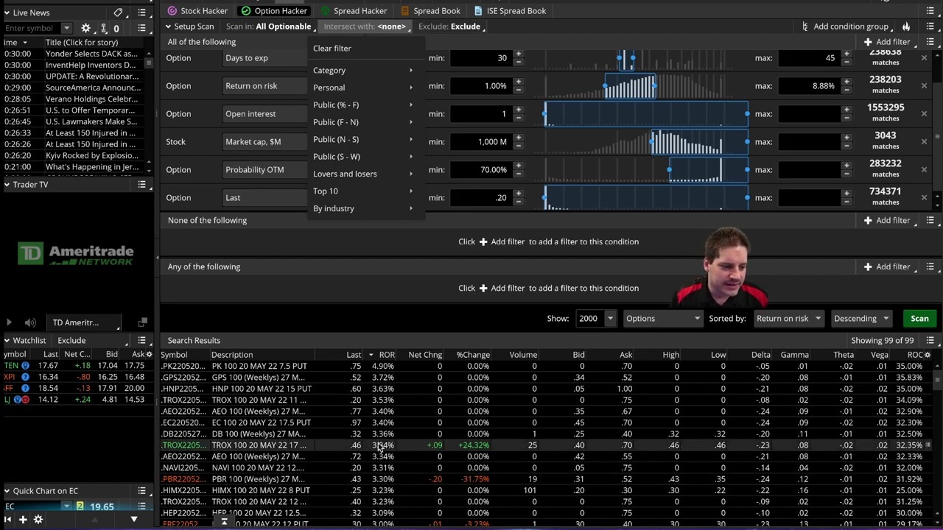
{"action": "scroll", "coordinate": [380, 446], "scroll_direction": "down", "scroll_amount": 10}
{"action": "scroll", "coordinate": [379, 446], "scroll_direction": "up", "scroll_amount": 10}
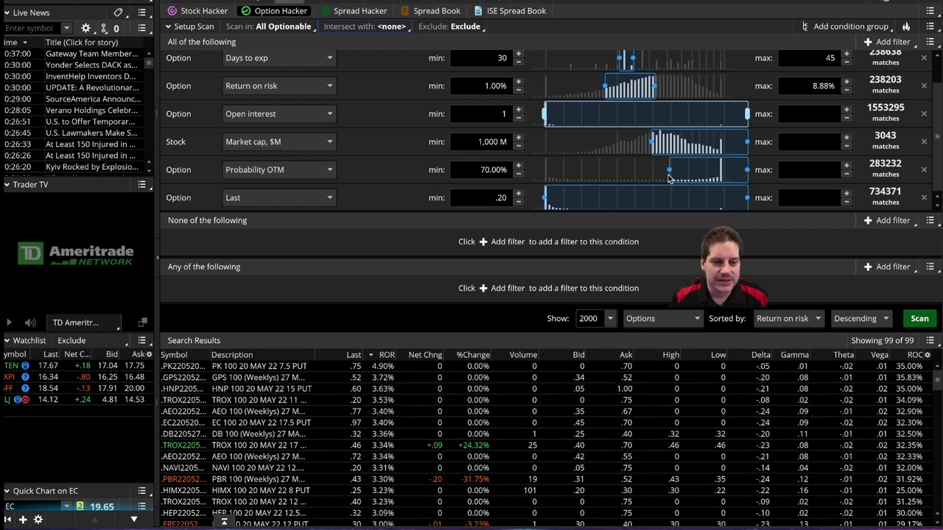
Lower the Probability OTM minimum to 60.00% and rerun the scan, accepting the large symbol request
{"action": "left_click_drag", "start_coordinate": [668, 172], "coordinate": [654, 174]}
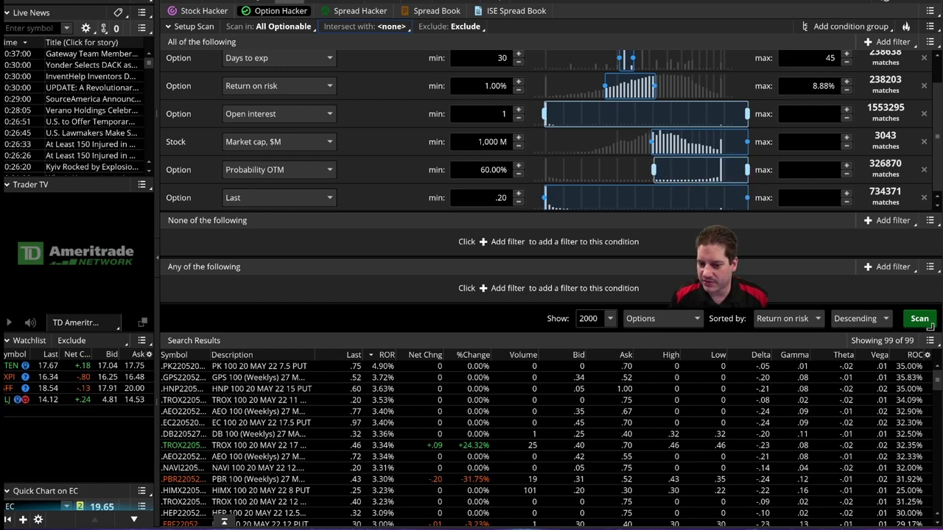
{"action": "left_click", "coordinate": [919, 318]}
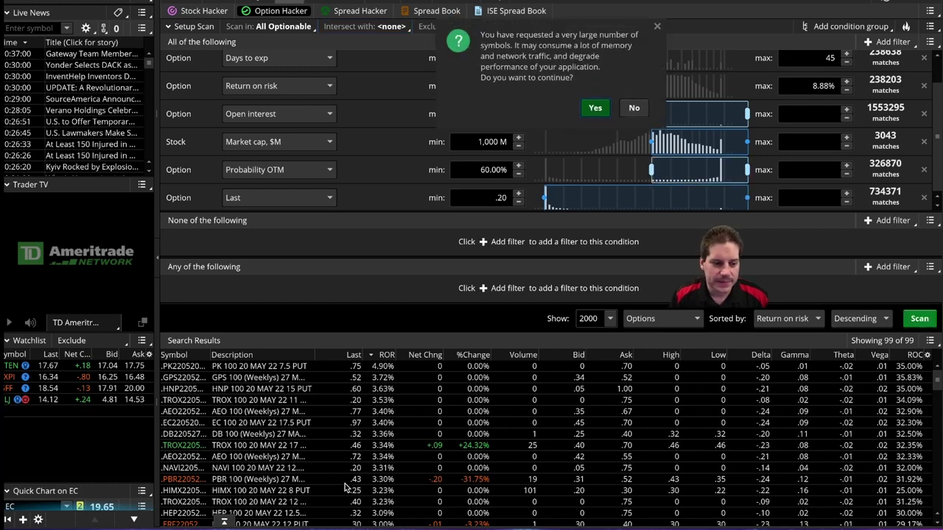
{"action": "left_click", "coordinate": [595, 107]}
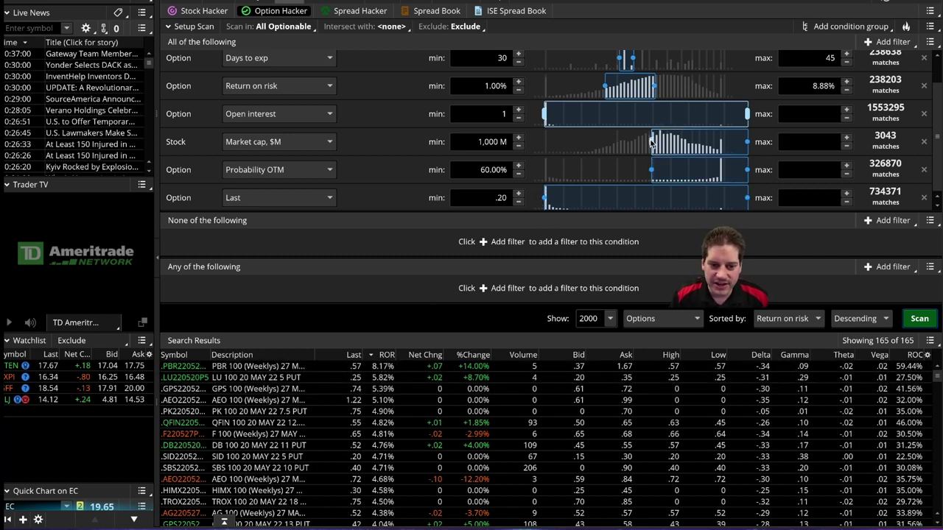
Lower the Market cap minimum to 537 M and rerun the scan, accepting the large symbol request
{"action": "left_click_drag", "start_coordinate": [651, 145], "coordinate": [647, 146]}
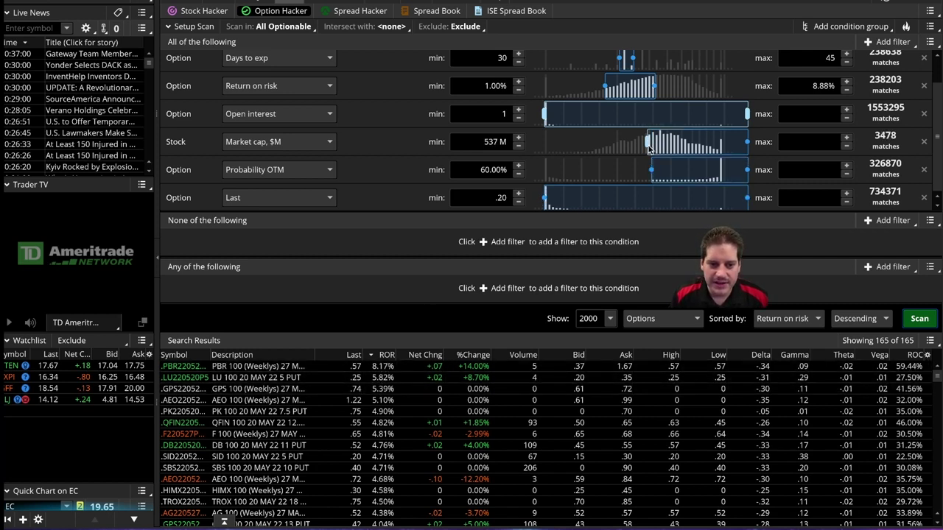
{"action": "left_click", "coordinate": [918, 321]}
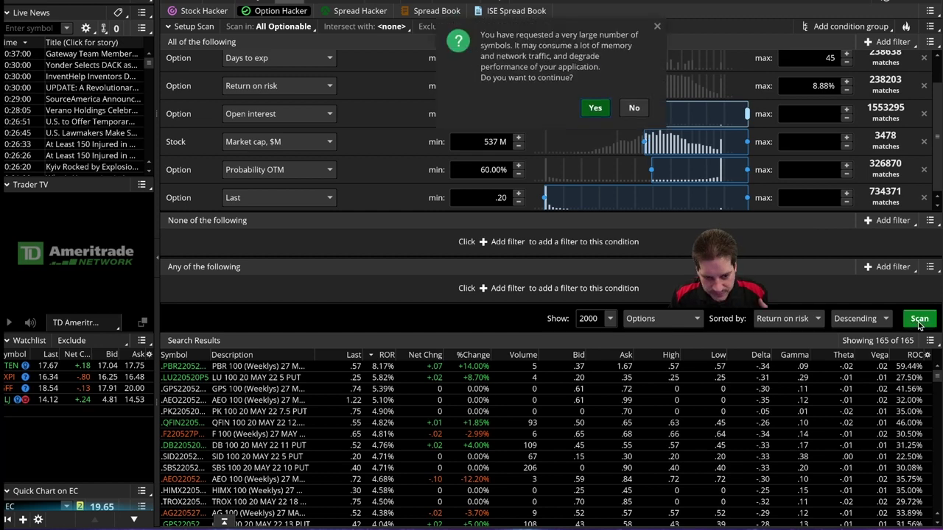
{"action": "left_click", "coordinate": [595, 108]}
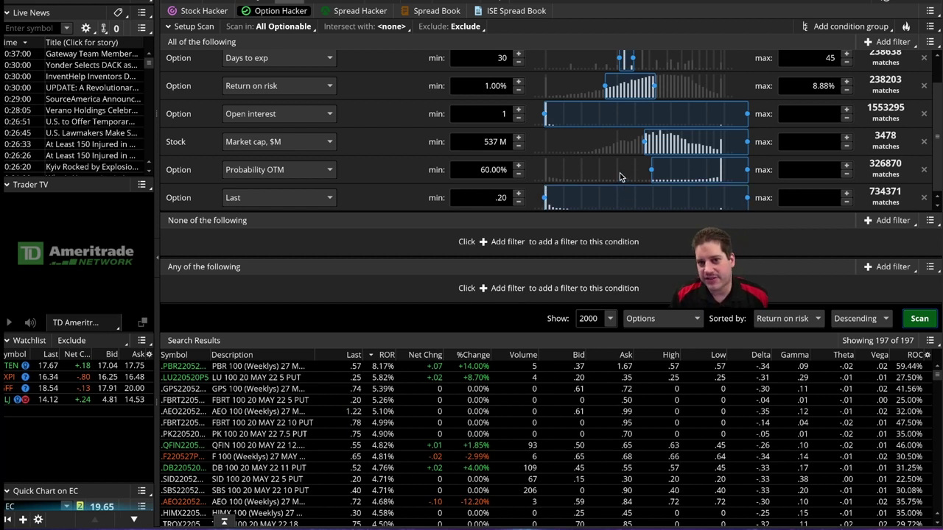
Select the PBR put heading the scan results and bring up the price chart for PBR
{"action": "left_click", "coordinate": [230, 367]}
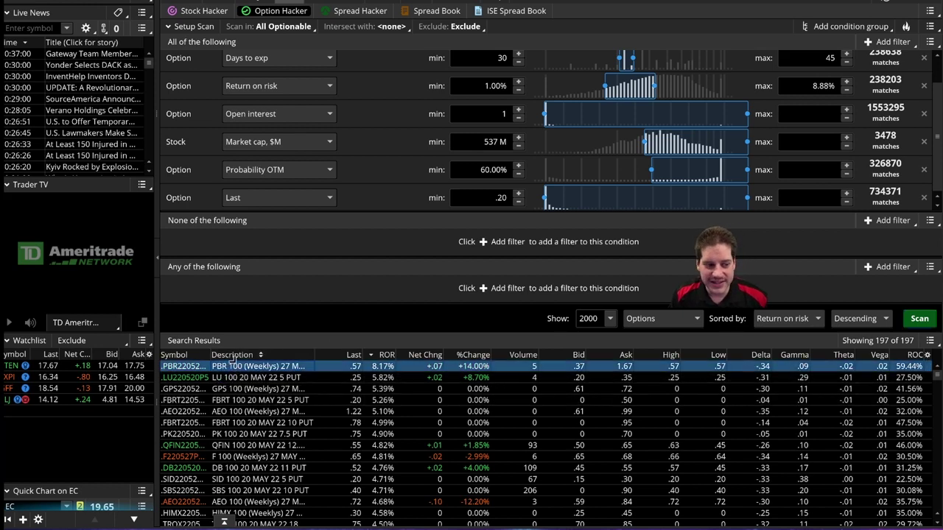
{"action": "mouse_move", "coordinate": [379, 2]}
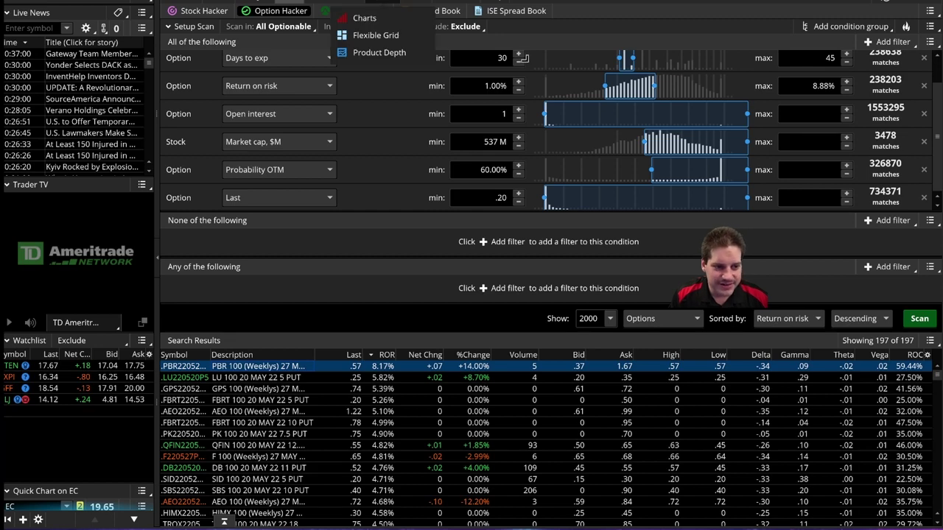
{"action": "left_click", "coordinate": [364, 17]}
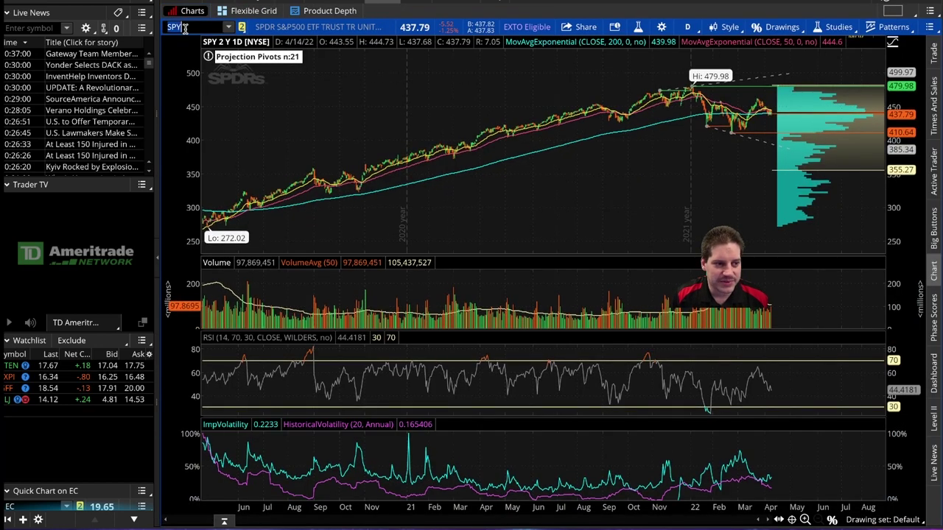
{"action": "left_click", "coordinate": [184, 28]}
{"action": "type", "text": "PBR"}
{"action": "key", "text": "Return"}
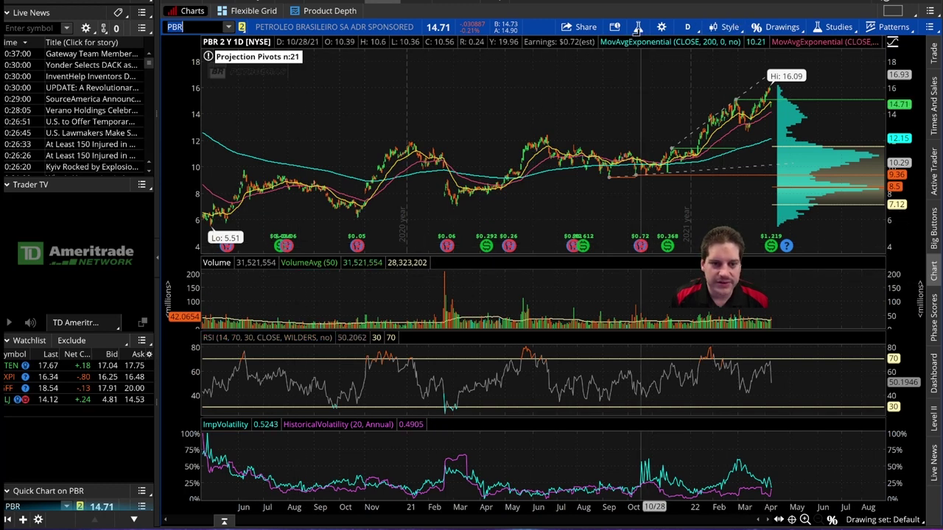
Remove the drawing near $18 from the PBR chart and return to the Option Hacker scan
{"action": "left_click", "coordinate": [687, 27]}
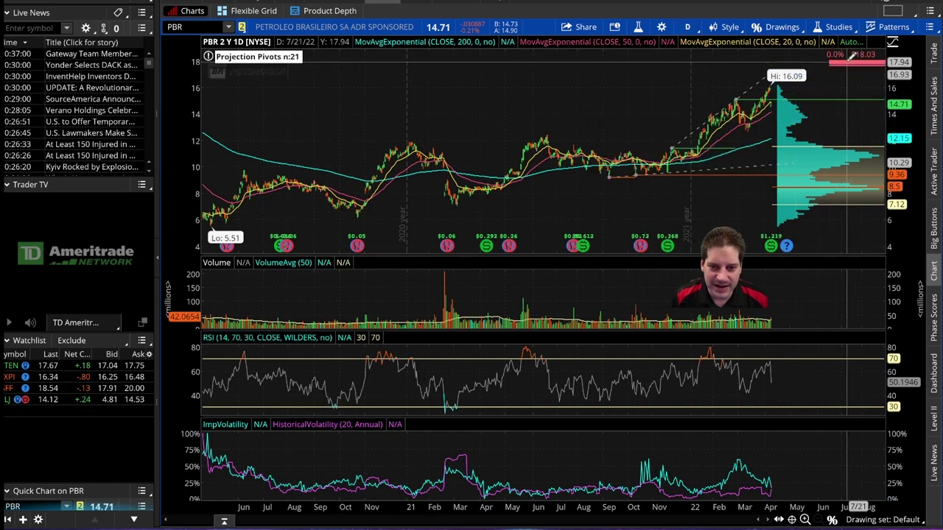
{"action": "right_click", "coordinate": [852, 56]}
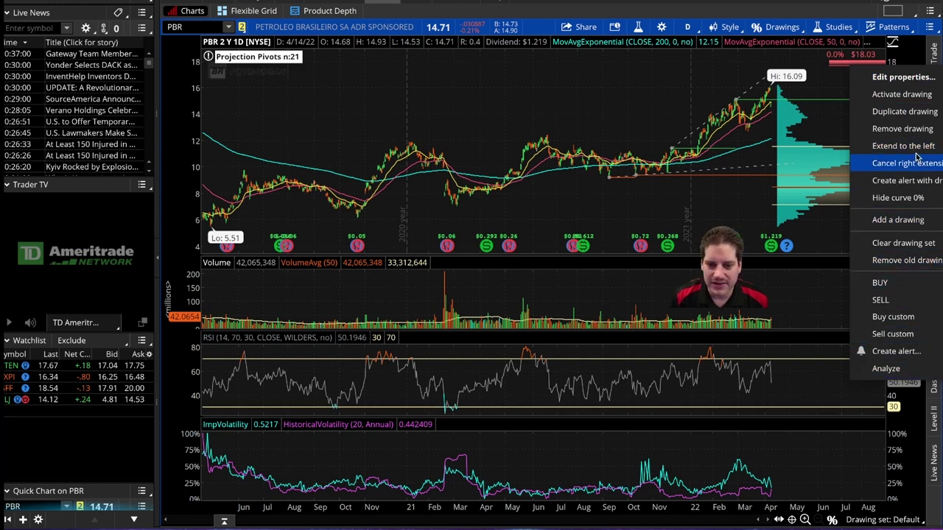
{"action": "left_click", "coordinate": [902, 128]}
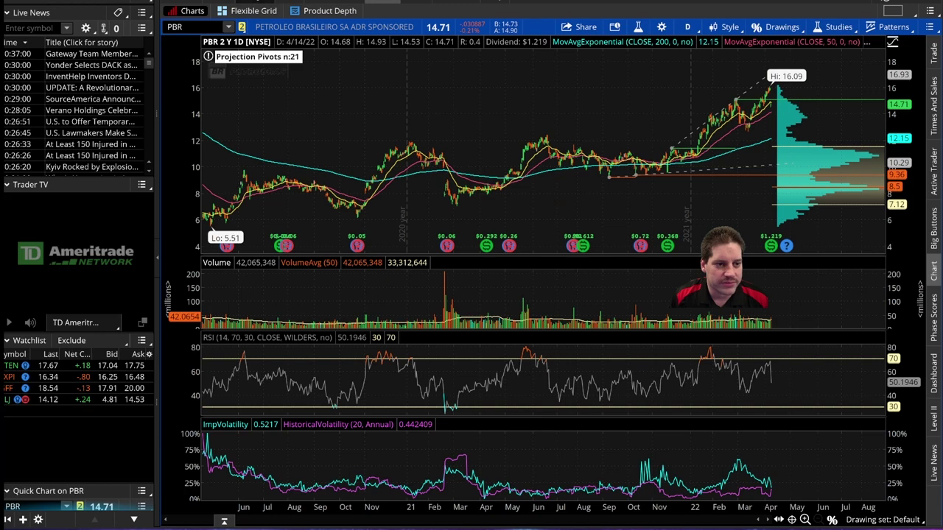
{"action": "left_click", "coordinate": [269, 2]}
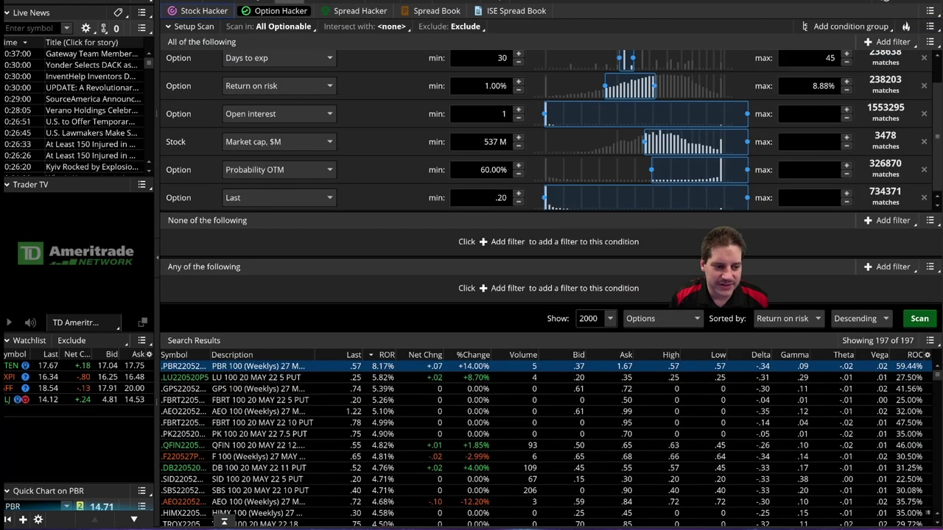
Clear the Days to exp minimum, set its maximum to 12 and rerun the scan, accepting the large symbol request
{"action": "left_click", "coordinate": [363, 378]}
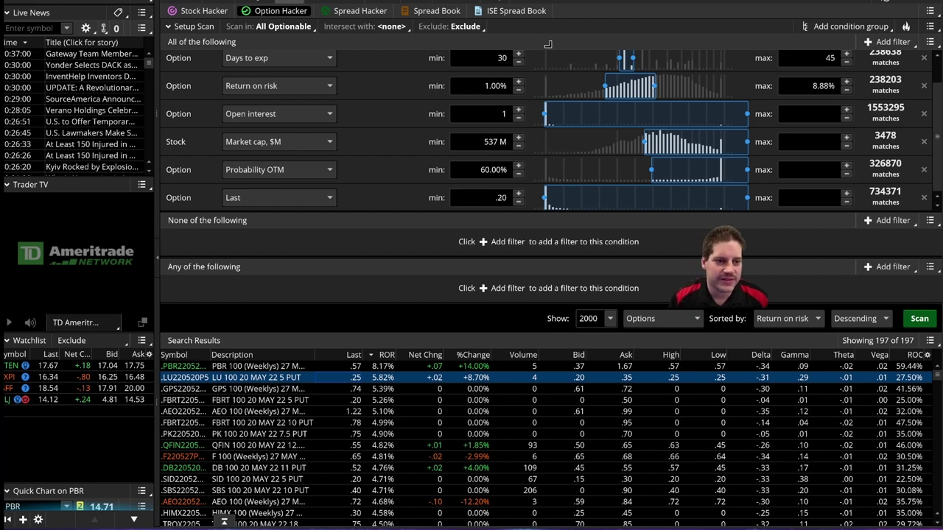
{"action": "scroll", "coordinate": [441, 111], "scroll_direction": "up", "scroll_amount": 1}
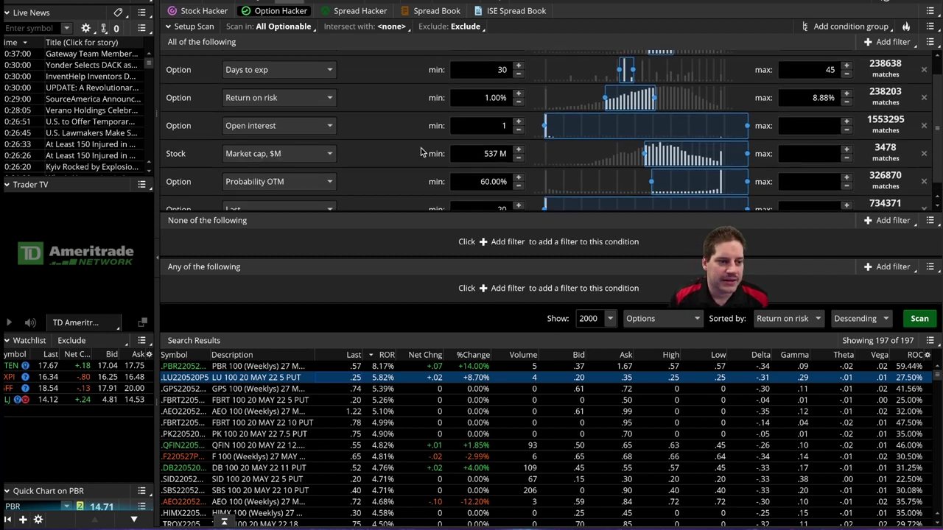
{"action": "scroll", "coordinate": [420, 151], "scroll_direction": "up", "scroll_amount": 2}
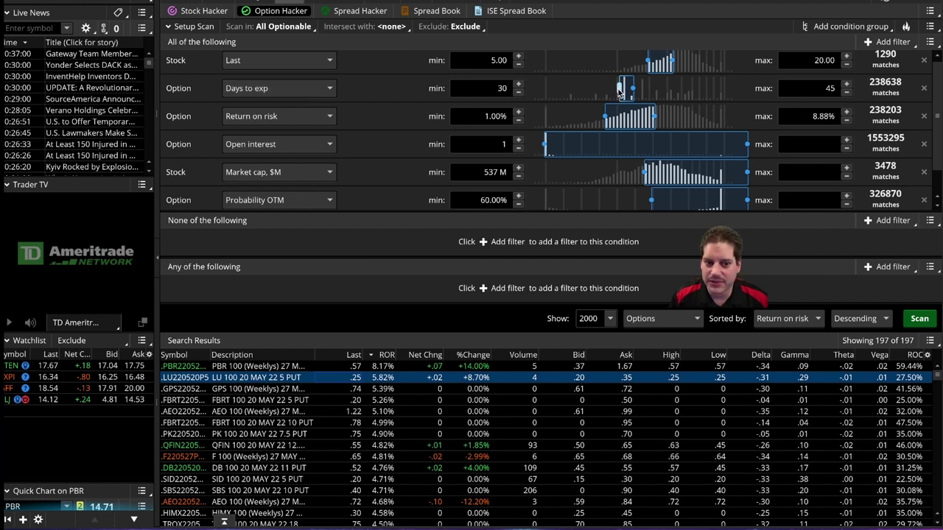
{"action": "left_click_drag", "start_coordinate": [620, 88], "coordinate": [555, 92]}
{"action": "left_click_drag", "start_coordinate": [632, 89], "coordinate": [590, 89]}
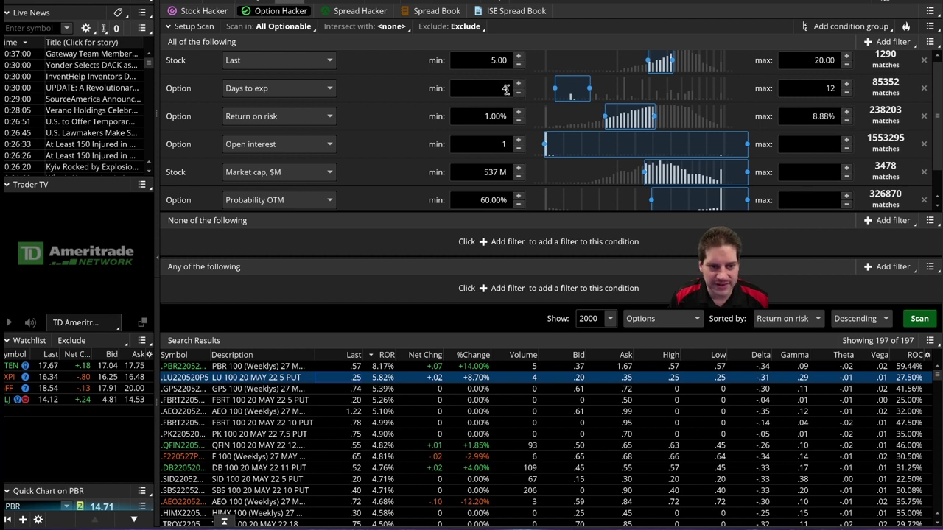
{"action": "left_click_drag", "start_coordinate": [557, 90], "coordinate": [538, 89]}
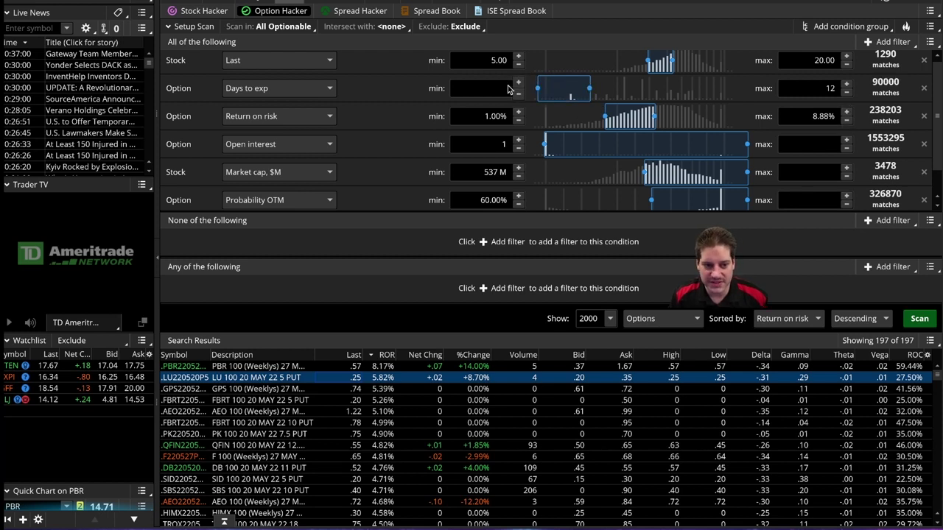
{"action": "left_click", "coordinate": [926, 322]}
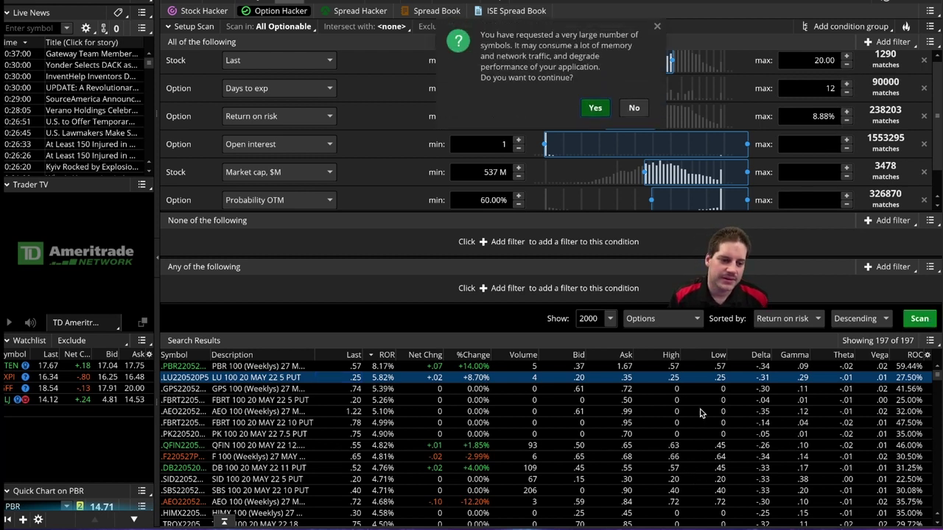
{"action": "left_click", "coordinate": [595, 108]}
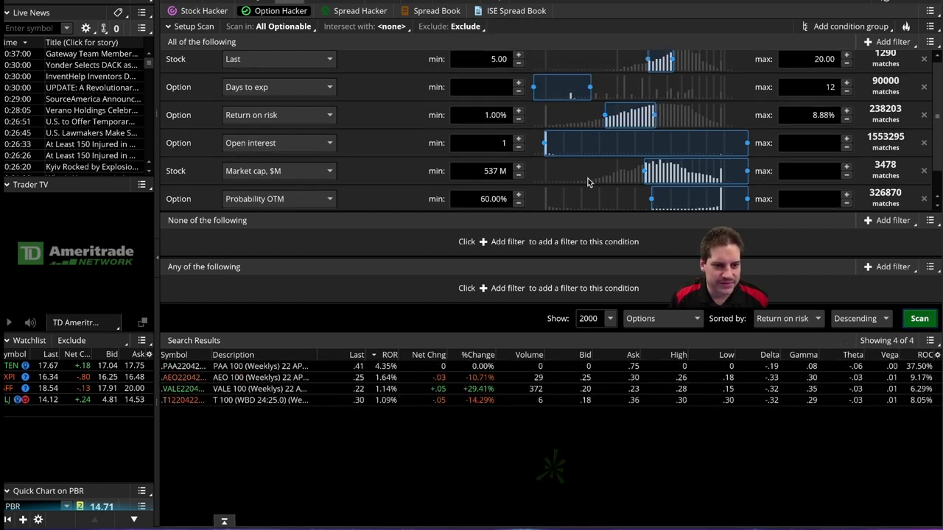
Review the short-dated puts in the search results against the scan's filter settings
{"action": "scroll", "coordinate": [497, 165], "scroll_direction": "down", "scroll_amount": 1}
{"action": "scroll", "coordinate": [498, 181], "scroll_direction": "down", "scroll_amount": 1}
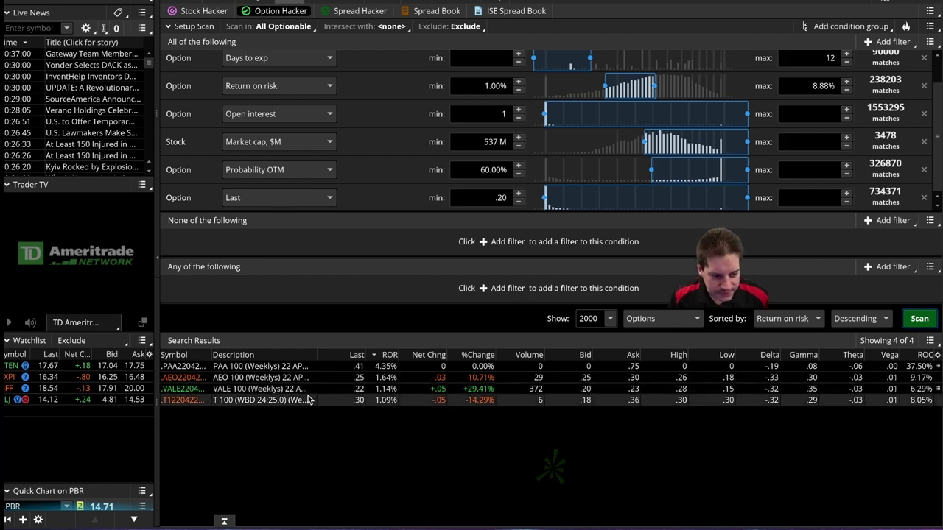
{"action": "left_click", "coordinate": [361, 407]}
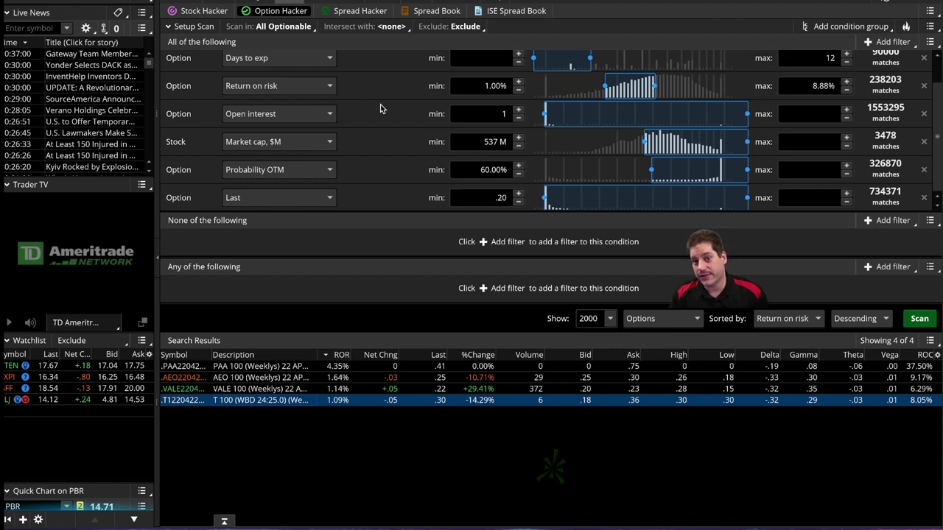
{"action": "scroll", "coordinate": [385, 169], "scroll_direction": "up", "scroll_amount": 1}
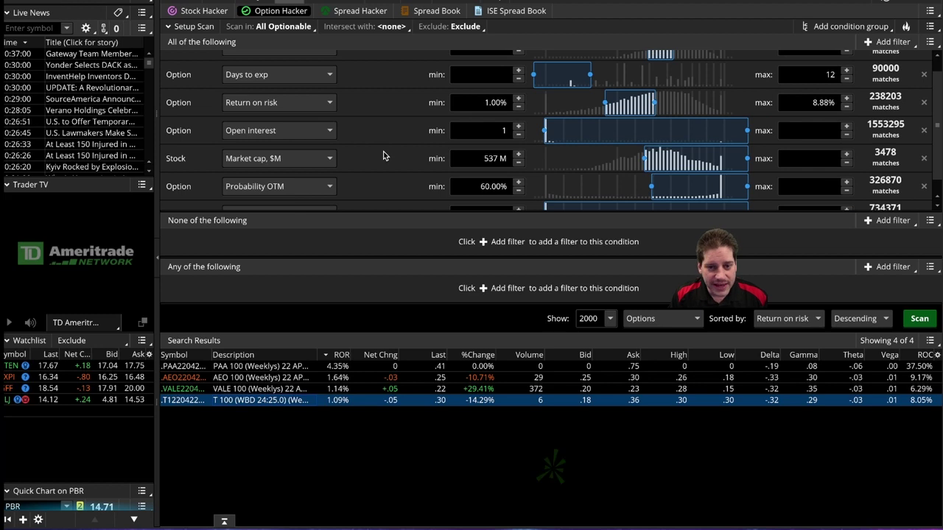
{"action": "scroll", "coordinate": [383, 155], "scroll_direction": "up", "scroll_amount": 1}
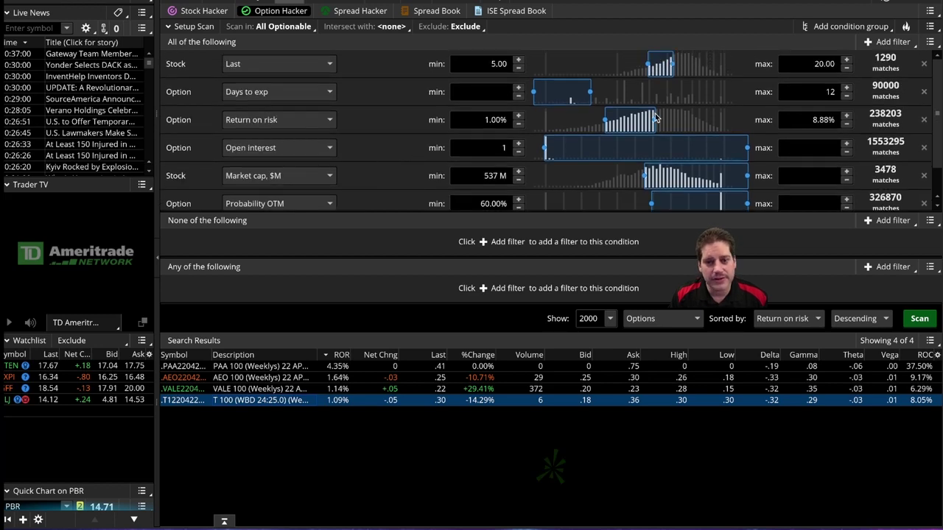
Add another option filter under All of the following and look through its available criteria
{"action": "left_click", "coordinate": [876, 41]}
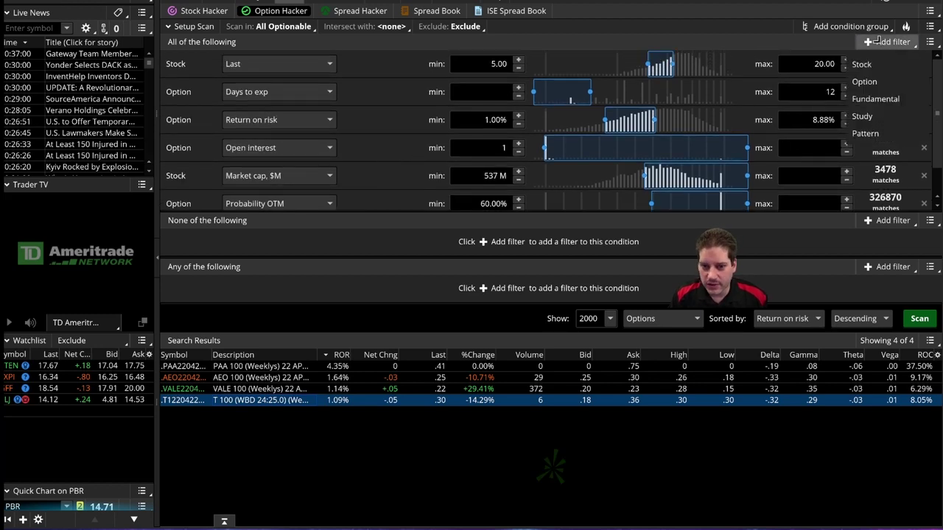
{"action": "left_click", "coordinate": [865, 82]}
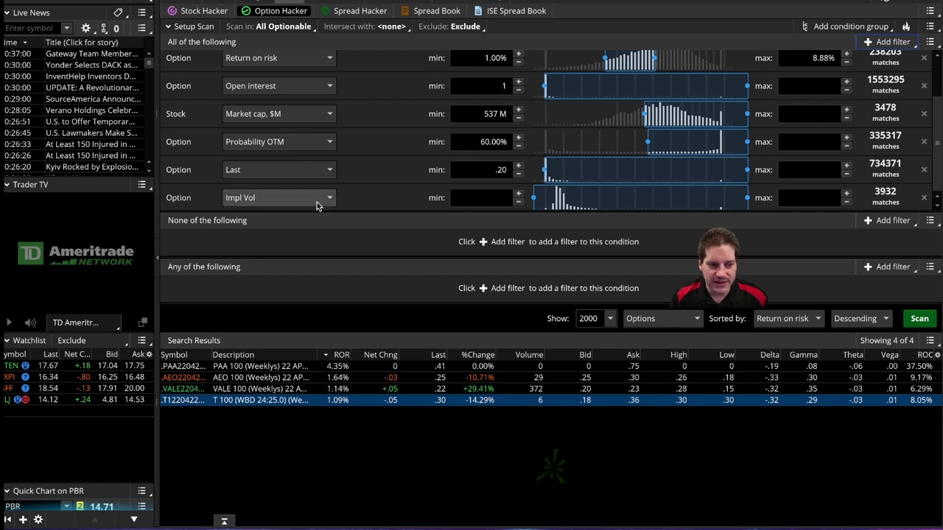
{"action": "left_click", "coordinate": [316, 202]}
{"action": "scroll", "coordinate": [276, 309], "scroll_direction": "down", "scroll_amount": 3}
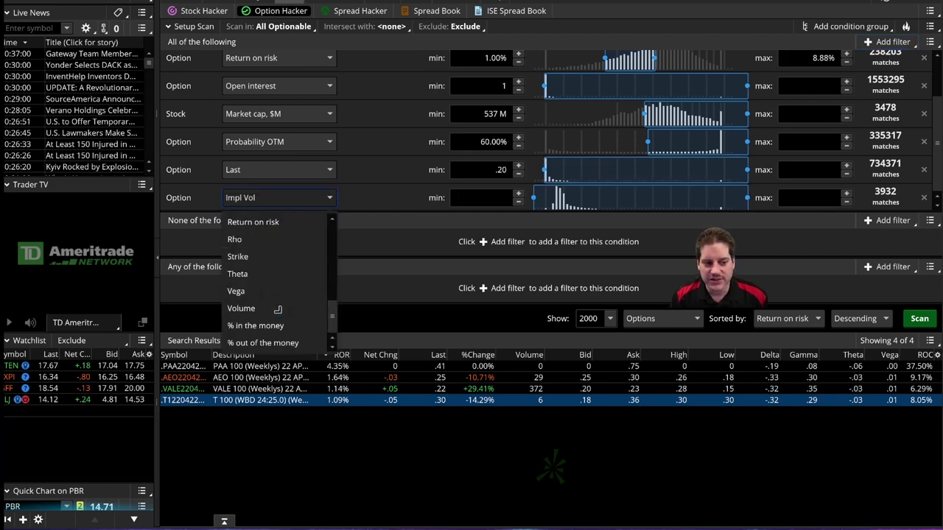